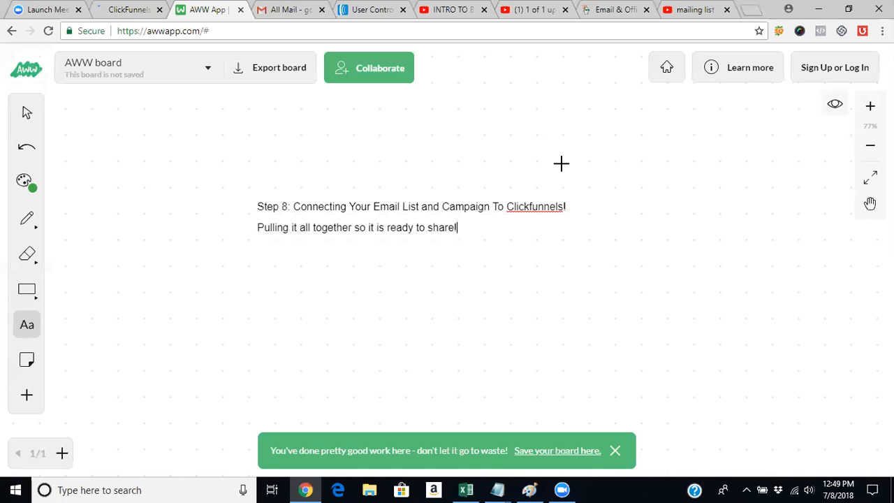
- Check the funnel's Optin page in ClickFunnels, then switch to AWeber and open the campaigns of the CBD List
{"action": "left_click", "coordinate": [117, 10]}
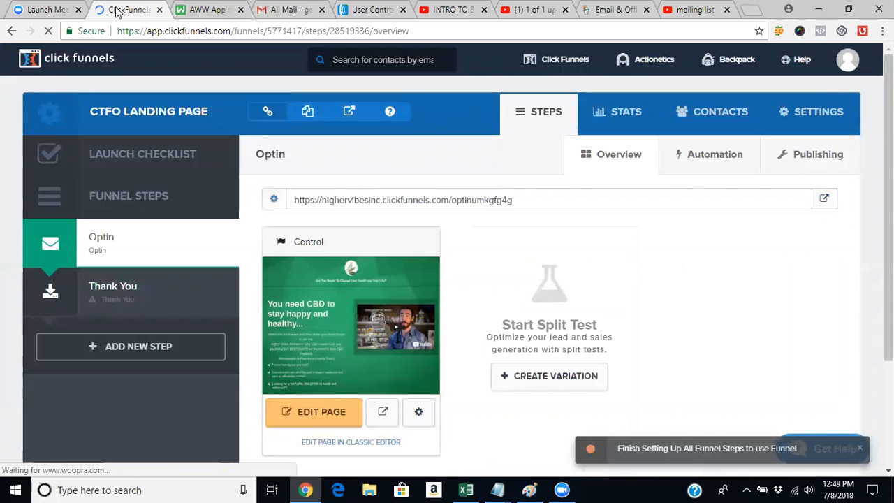
{"action": "left_click", "coordinate": [370, 7]}
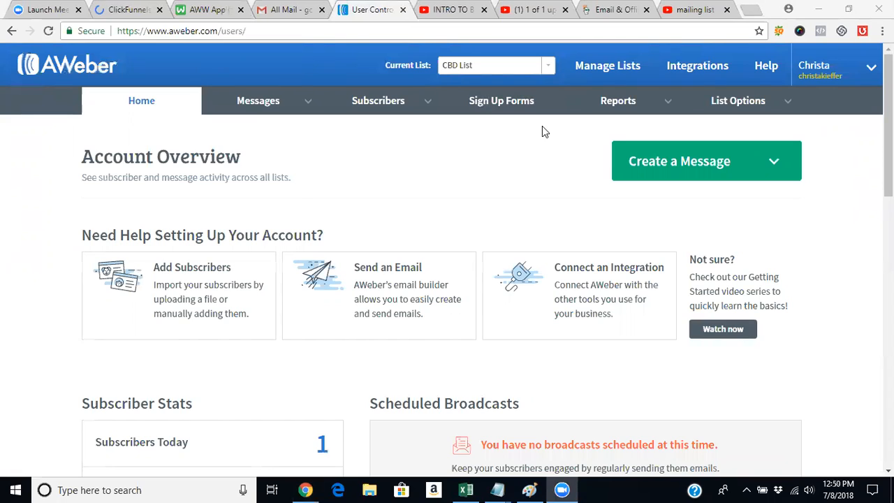
{"action": "mouse_move", "coordinate": [289, 116]}
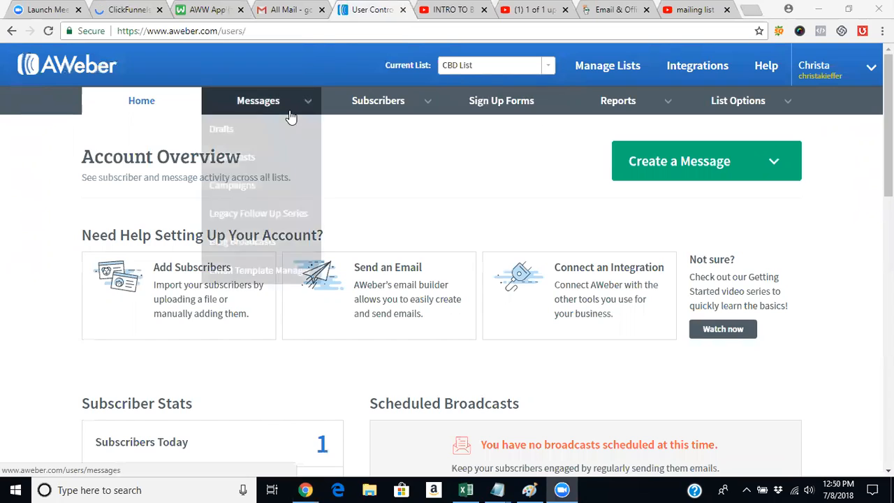
{"action": "left_click", "coordinate": [266, 191]}
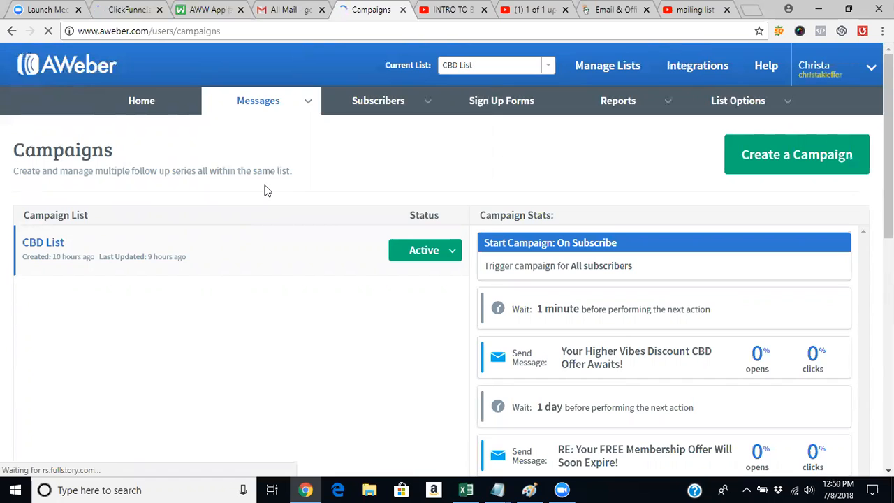
- Review the CBD List campaign's sequence of waits and messages, along with the options for its status
{"action": "left_click_drag", "start_coordinate": [889, 109], "coordinate": [888, 178]}
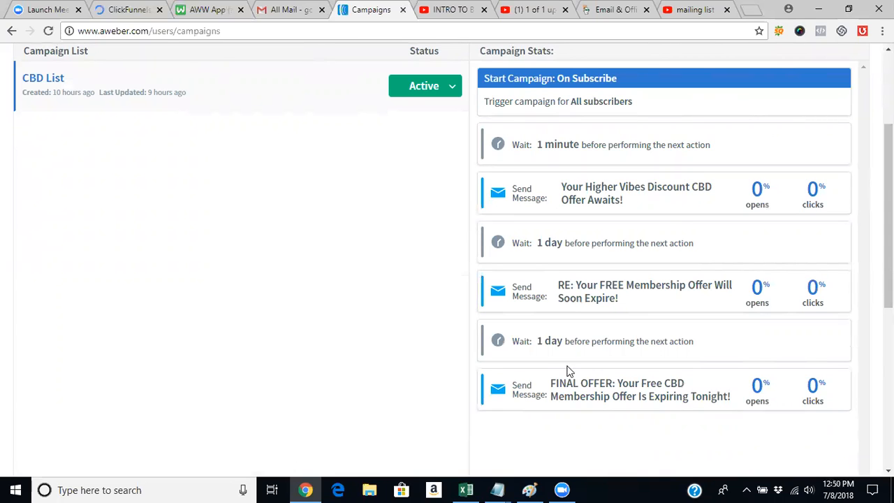
{"action": "left_click_drag", "start_coordinate": [888, 185], "coordinate": [889, 125]}
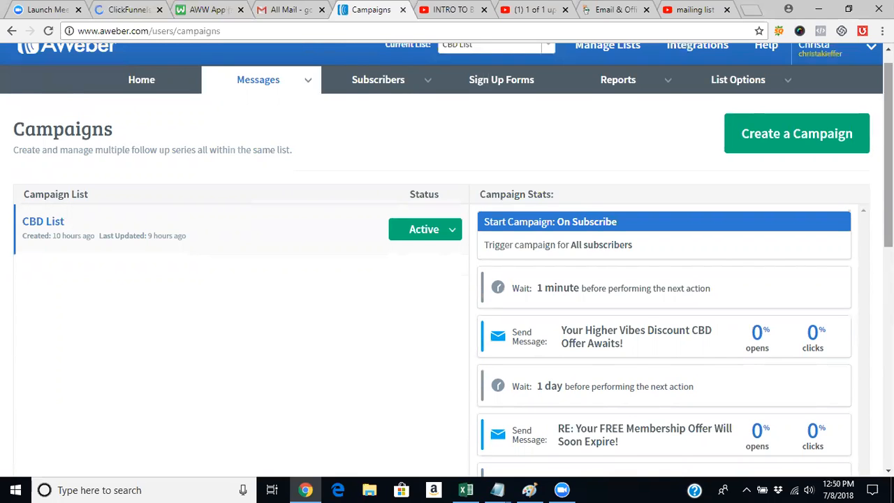
{"action": "left_click_drag", "start_coordinate": [889, 130], "coordinate": [889, 119]}
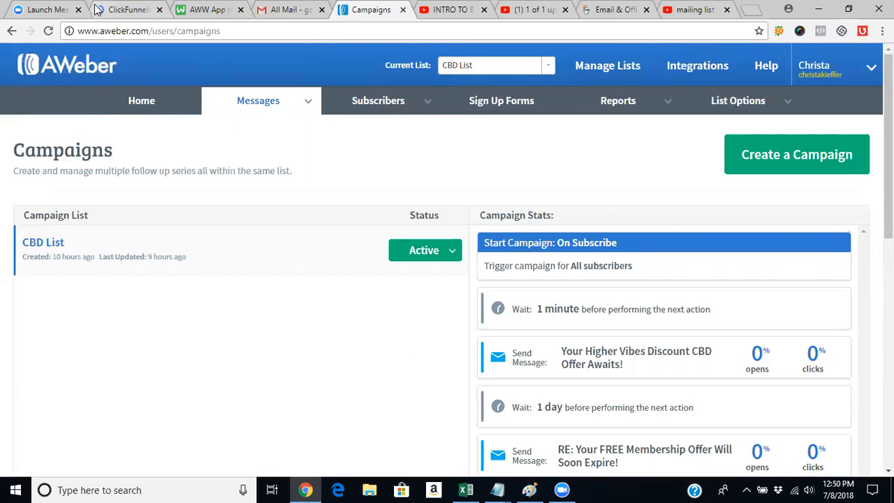
{"action": "left_click", "coordinate": [453, 253]}
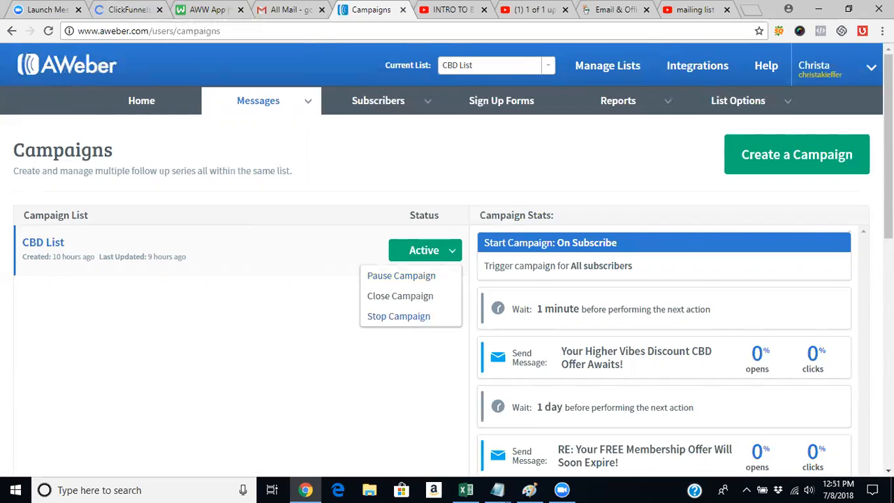
{"action": "scroll", "coordinate": [447, 252], "scroll_direction": "down", "scroll_amount": 5}
{"action": "scroll", "coordinate": [419, 278], "scroll_direction": "up", "scroll_amount": 5}
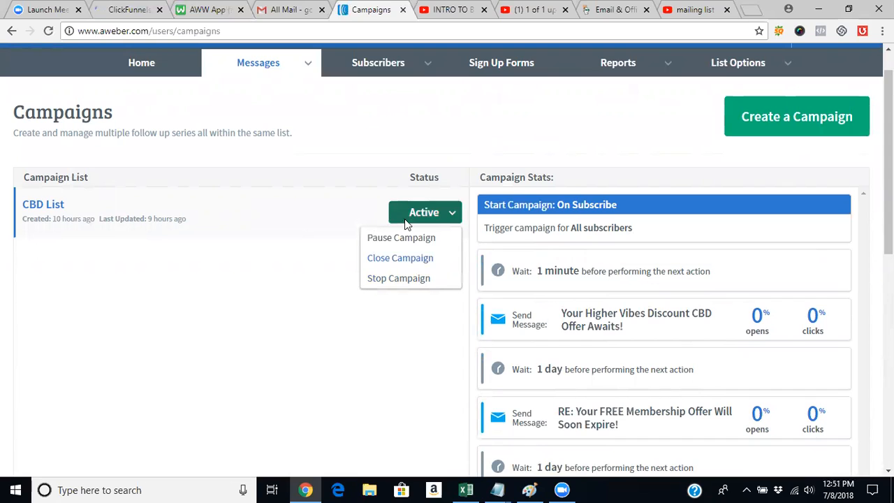
{"action": "scroll", "coordinate": [447, 260], "scroll_direction": "up", "scroll_amount": 1}
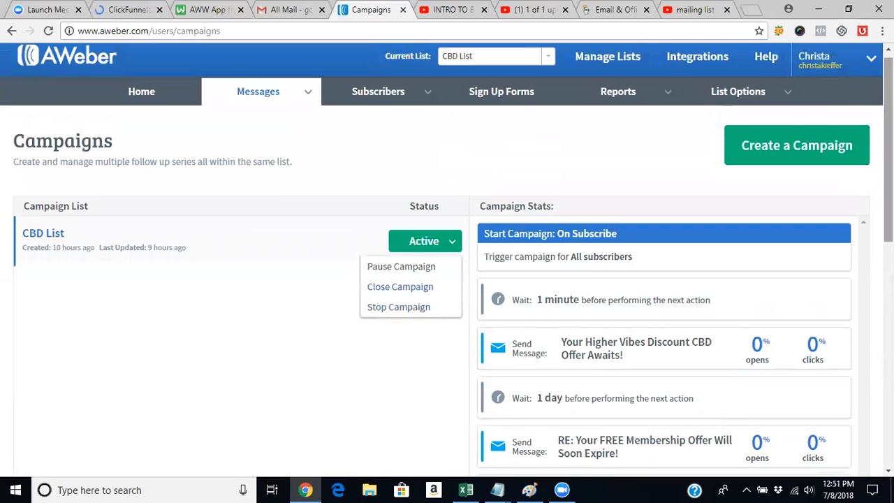
- Start a new sign up form for the CBD List and view its default name and email design
{"action": "left_click", "coordinate": [521, 98]}
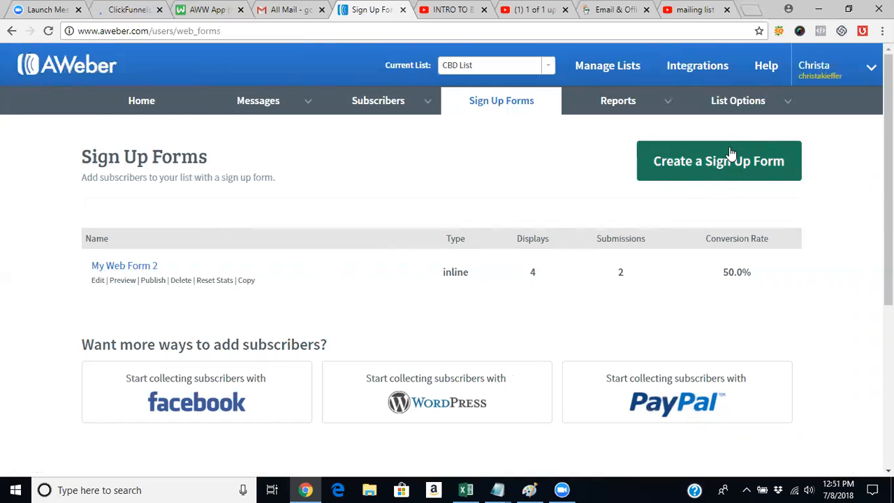
{"action": "left_click", "coordinate": [731, 162]}
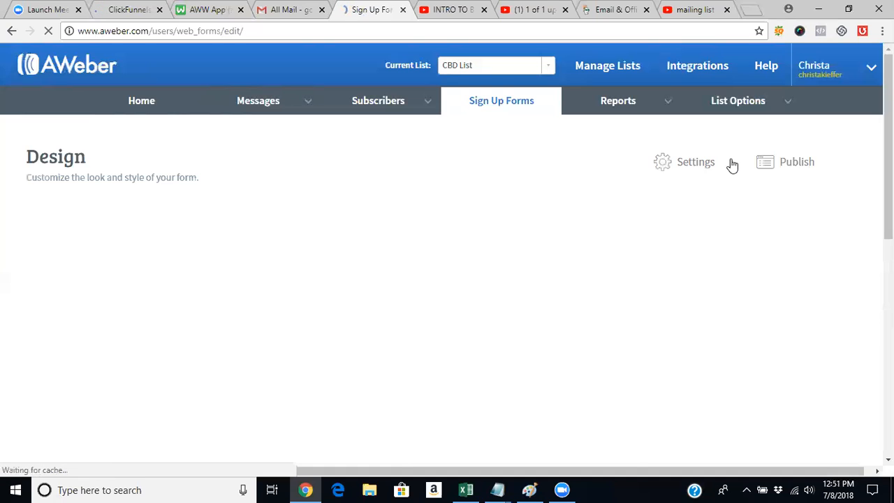
{"action": "scroll", "coordinate": [447, 254], "scroll_direction": "down", "scroll_amount": 5}
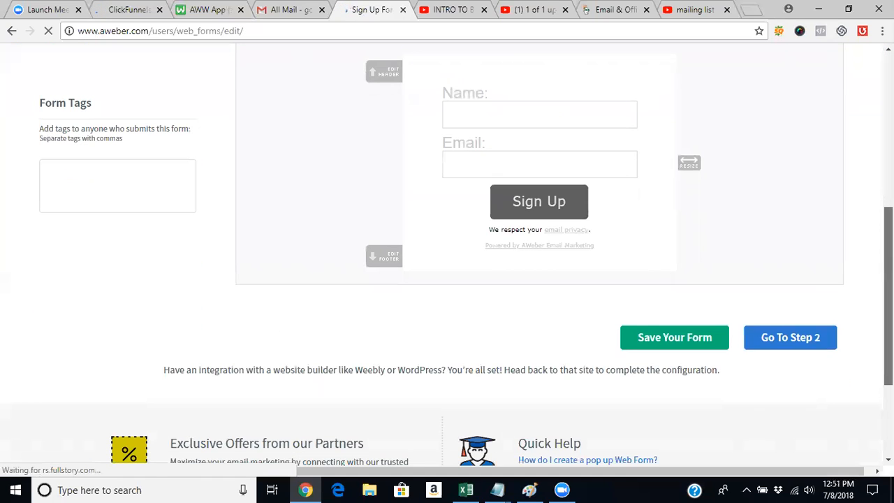
{"action": "left_click_drag", "start_coordinate": [889, 328], "coordinate": [888, 276]}
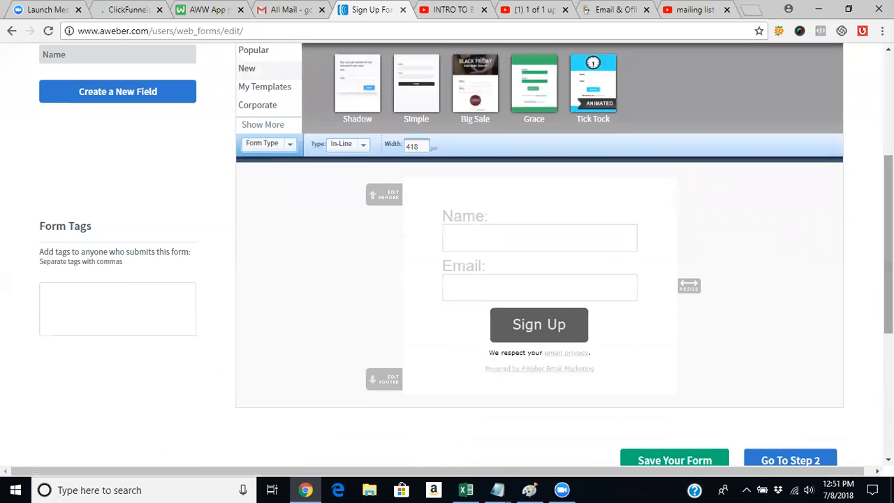
- Switch to ClickFunnels and open the Optin page in the editor to view its name and email fields
{"action": "left_click", "coordinate": [121, 9]}
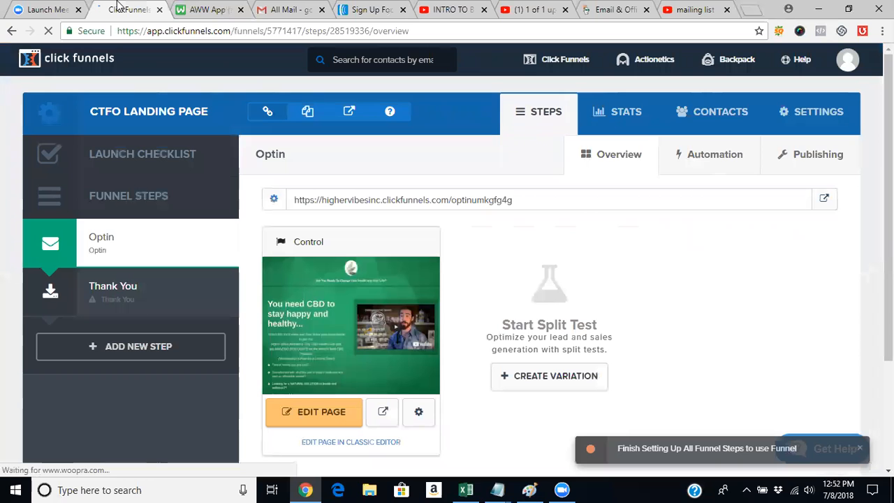
{"action": "left_click", "coordinate": [310, 413]}
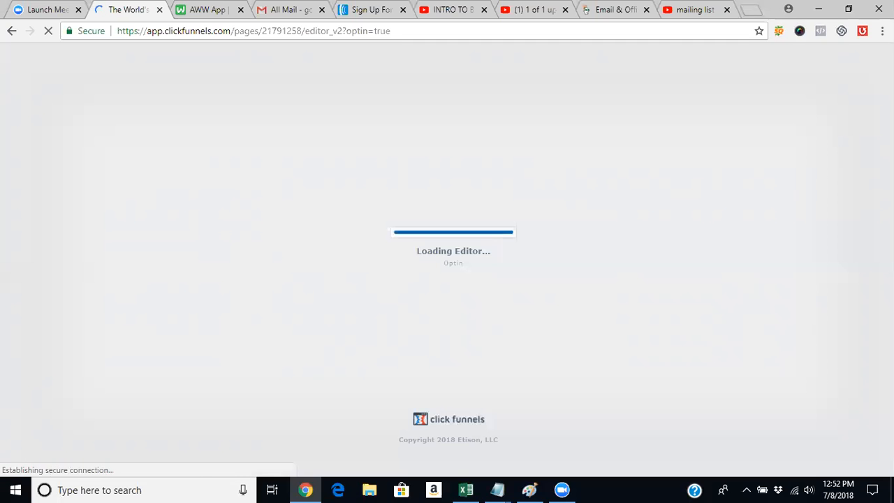
{"action": "scroll", "coordinate": [271, 386], "scroll_direction": "down", "scroll_amount": 4}
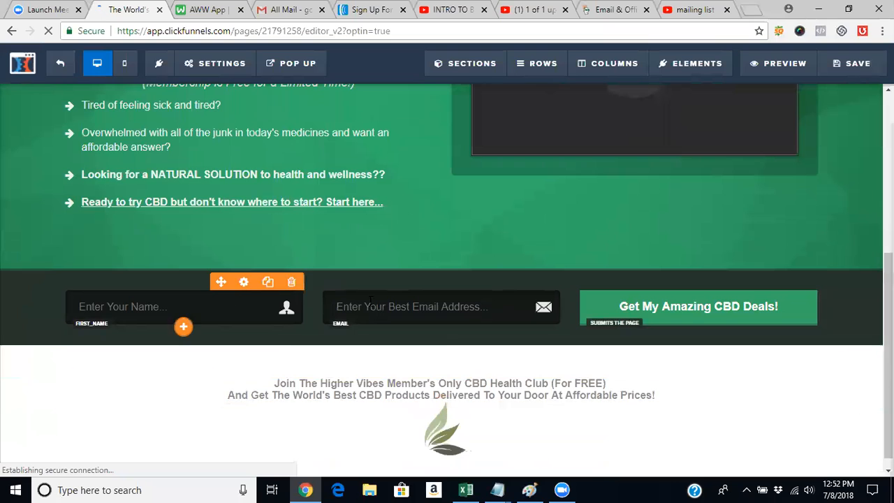
- Return to AWeber, carry the new sign up form through to publishing with its default settings, and save it
{"action": "left_click", "coordinate": [372, 9]}
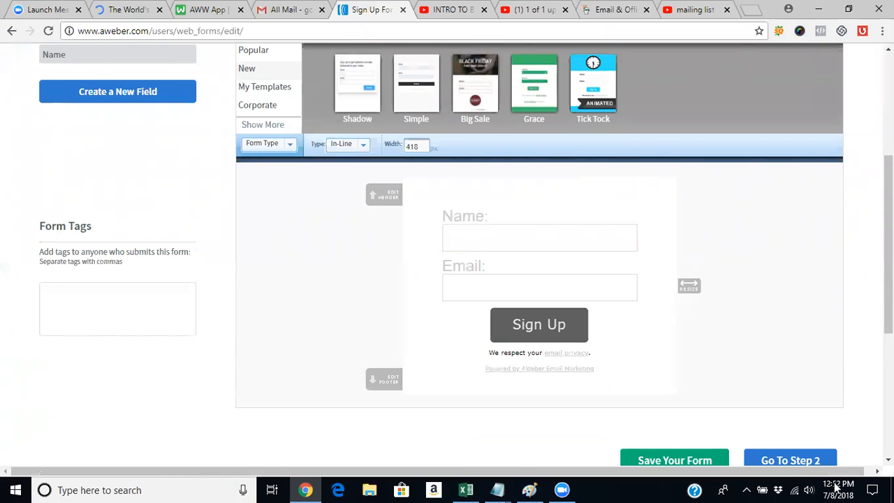
{"action": "left_click", "coordinate": [790, 463]}
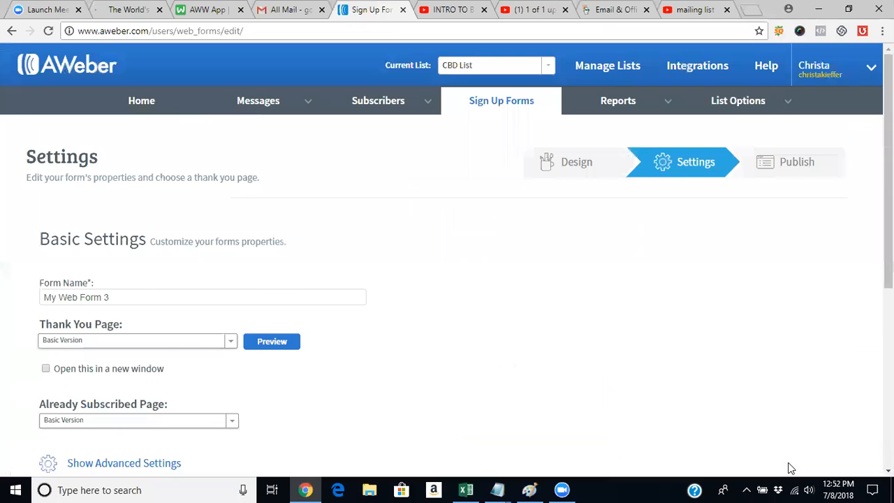
{"action": "scroll", "coordinate": [446, 254], "scroll_direction": "down", "scroll_amount": 4}
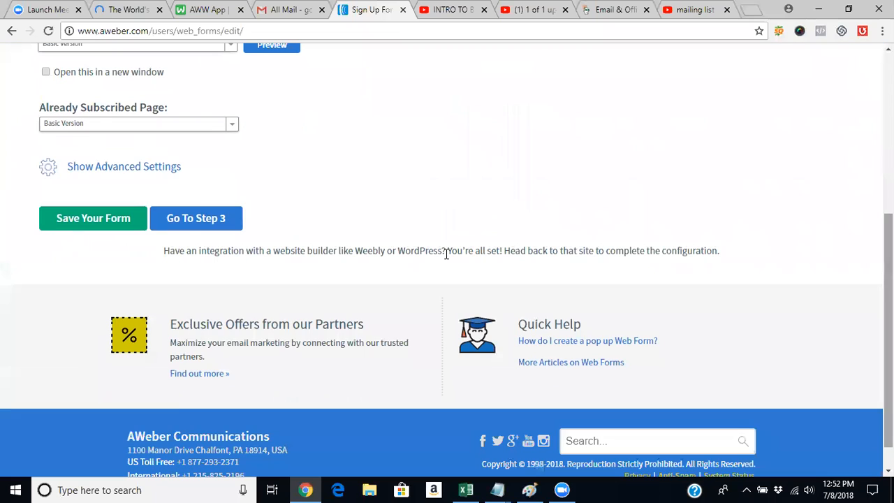
{"action": "left_click", "coordinate": [190, 234]}
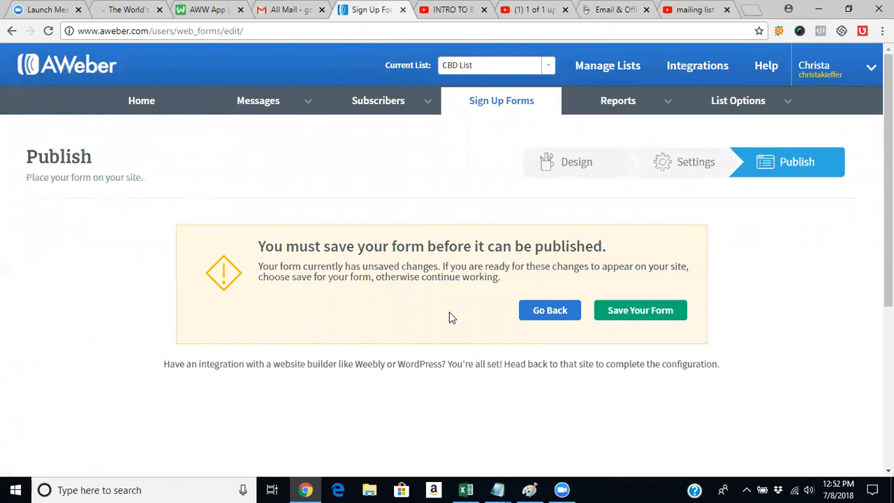
{"action": "left_click", "coordinate": [644, 315]}
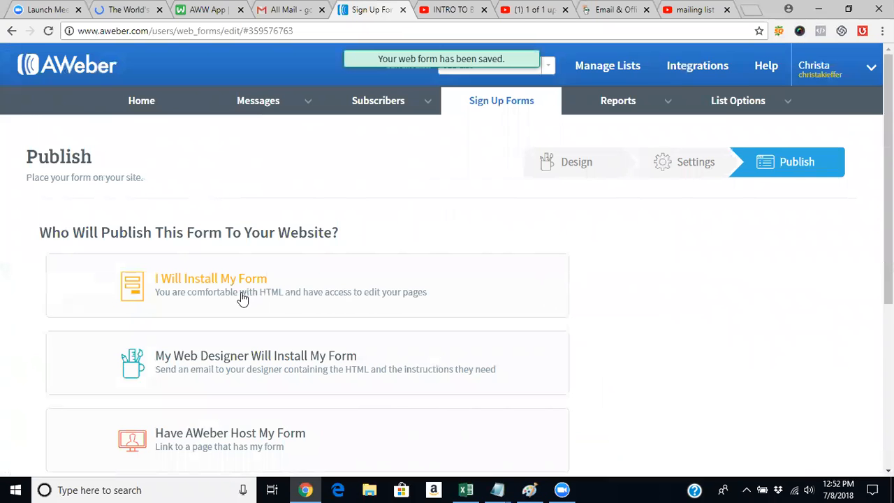
- Choose "I Will Install My Form" for publishing and copy the form's entire Raw HTML Version code
{"action": "left_click", "coordinate": [243, 298]}
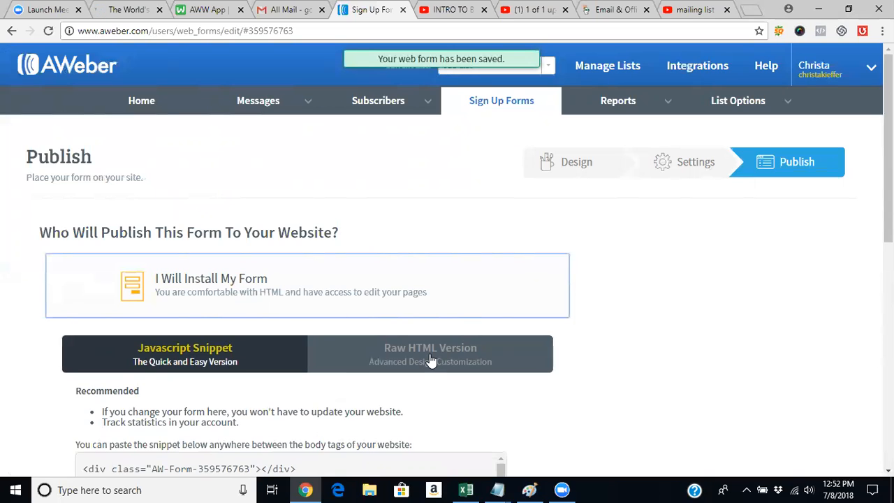
{"action": "left_click", "coordinate": [431, 357]}
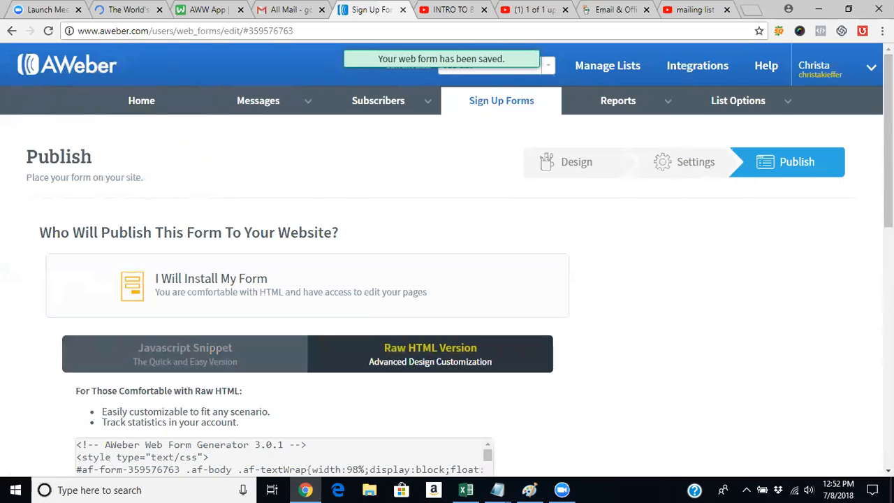
{"action": "scroll", "coordinate": [818, 199], "scroll_direction": "down", "scroll_amount": 3}
{"action": "left_click", "coordinate": [244, 292]}
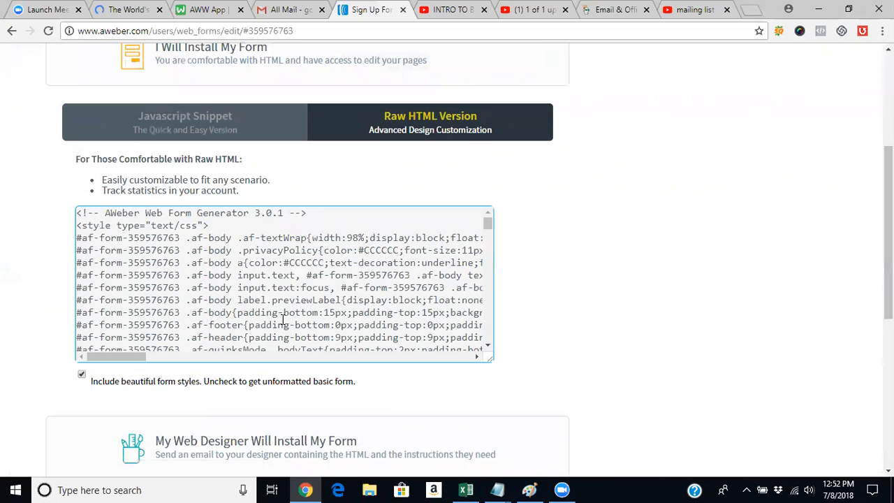
{"action": "key", "text": "ctrl+a"}
{"action": "left_click_drag", "start_coordinate": [97, 358], "coordinate": [329, 356]}
{"action": "left_click_drag", "start_coordinate": [130, 351], "coordinate": [93, 351]}
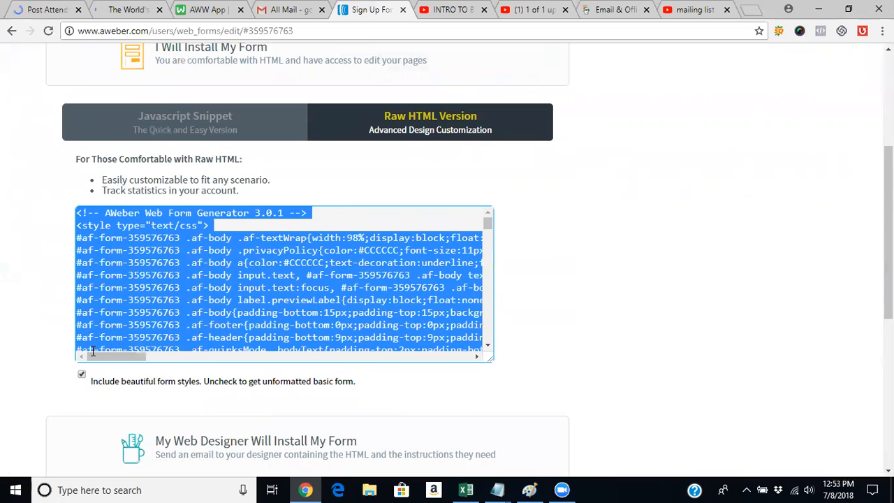
{"action": "right_click", "coordinate": [266, 321]}
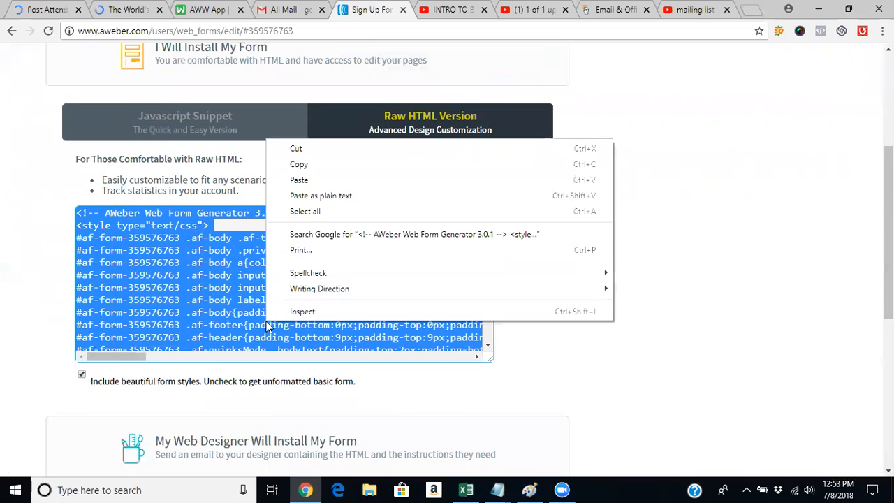
{"action": "left_click", "coordinate": [360, 164]}
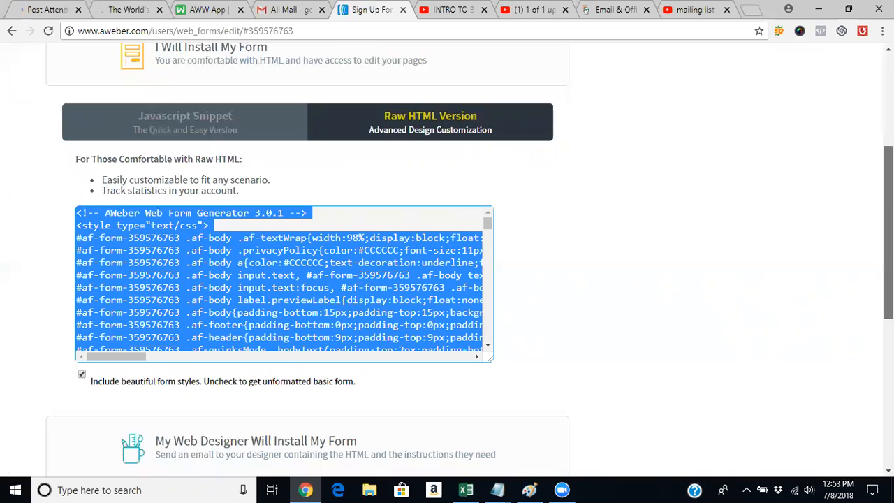
{"action": "scroll", "coordinate": [447, 279], "scroll_direction": "down", "scroll_amount": 5}
{"action": "scroll", "coordinate": [447, 280], "scroll_direction": "up", "scroll_amount": 1}
{"action": "scroll", "coordinate": [447, 279], "scroll_direction": "up", "scroll_amount": 6}
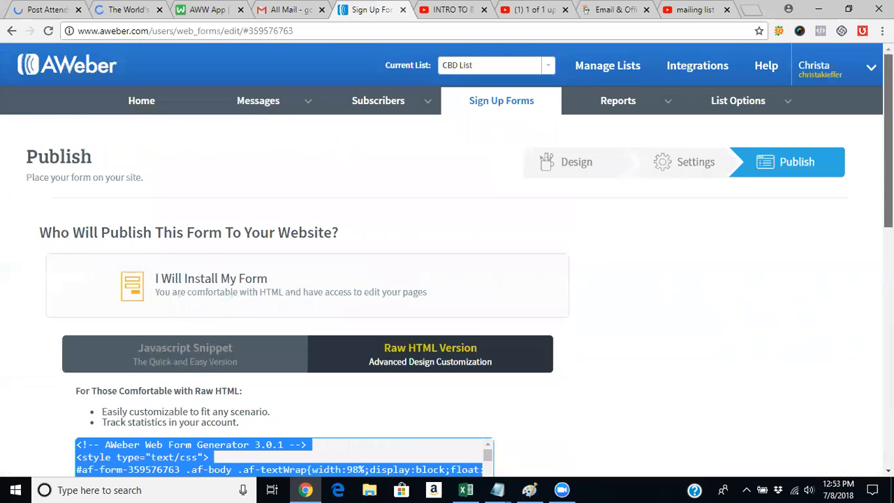
{"action": "scroll", "coordinate": [447, 279], "scroll_direction": "down", "scroll_amount": 3}
{"action": "scroll", "coordinate": [447, 279], "scroll_direction": "up", "scroll_amount": 3}
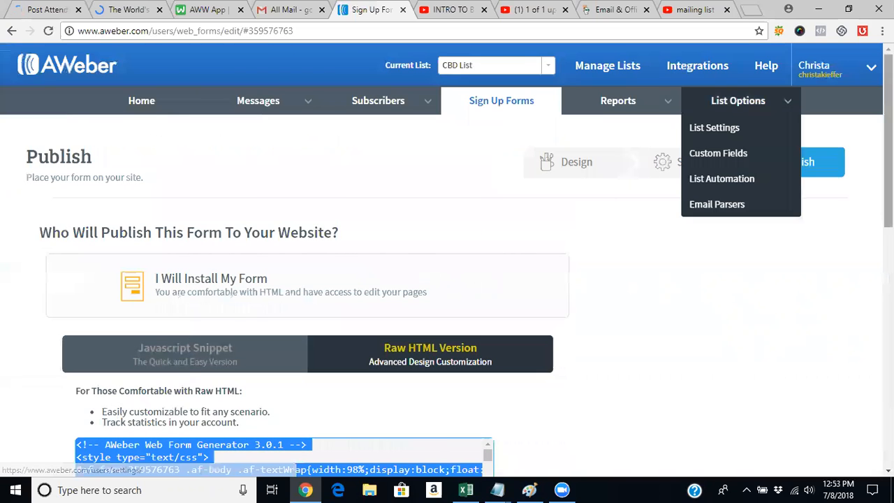
{"action": "scroll", "coordinate": [769, 209], "scroll_direction": "down", "scroll_amount": 6}
{"action": "scroll", "coordinate": [447, 279], "scroll_direction": "down", "scroll_amount": 2}
{"action": "scroll", "coordinate": [447, 280], "scroll_direction": "up", "scroll_amount": 8}
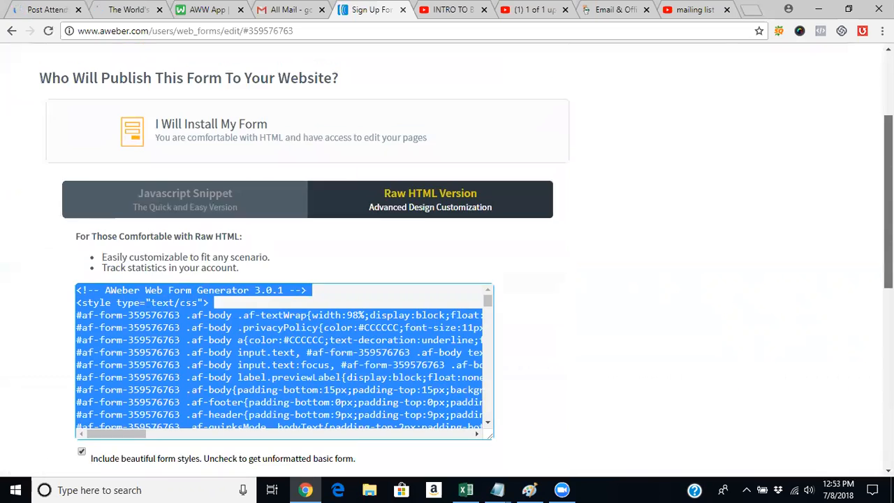
{"action": "scroll", "coordinate": [850, 234], "scroll_direction": "down", "scroll_amount": 2}
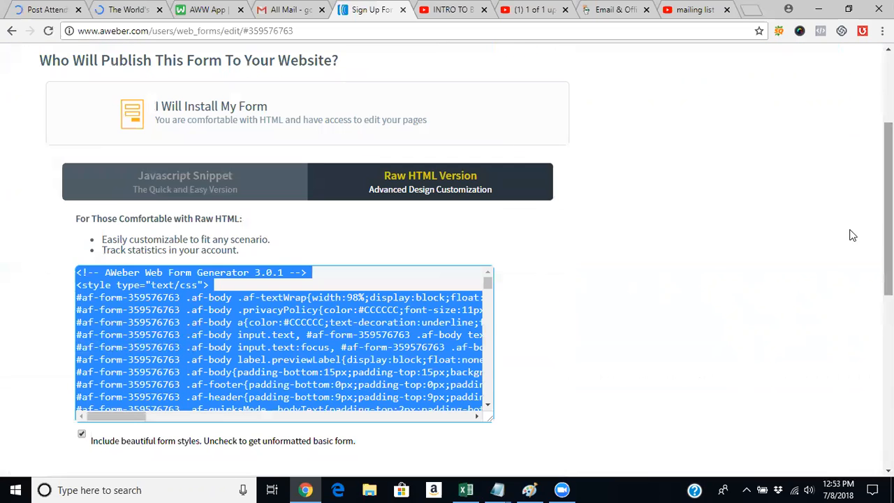
{"action": "scroll", "coordinate": [850, 233], "scroll_direction": "up", "scroll_amount": 3}
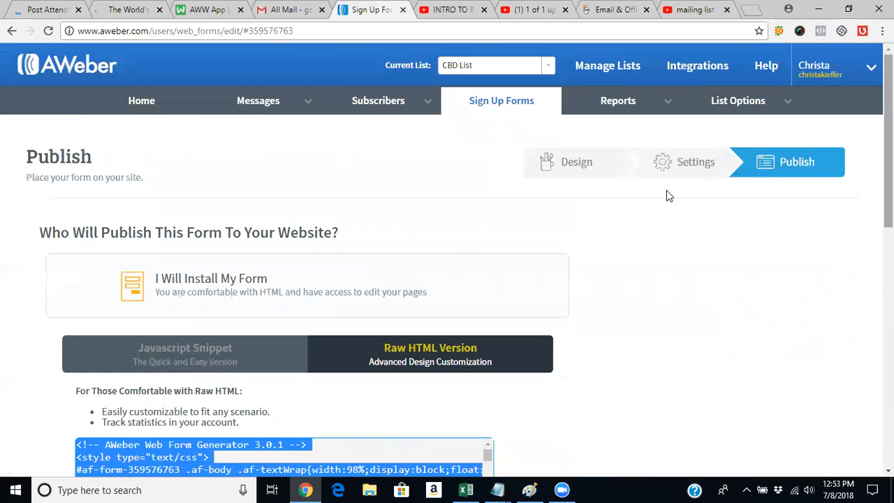
- Return to the list of sign up forms and delete My Web Form 3
{"action": "left_click", "coordinate": [502, 104]}
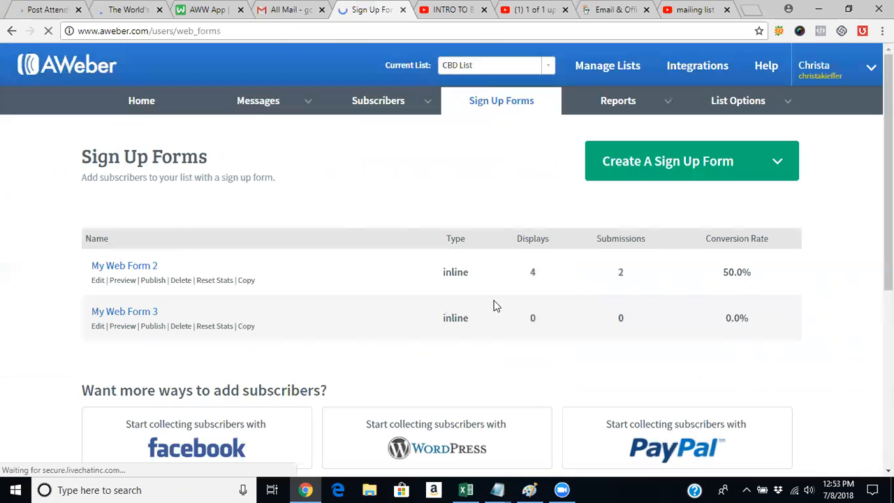
{"action": "left_click", "coordinate": [177, 327]}
{"action": "left_click", "coordinate": [590, 292]}
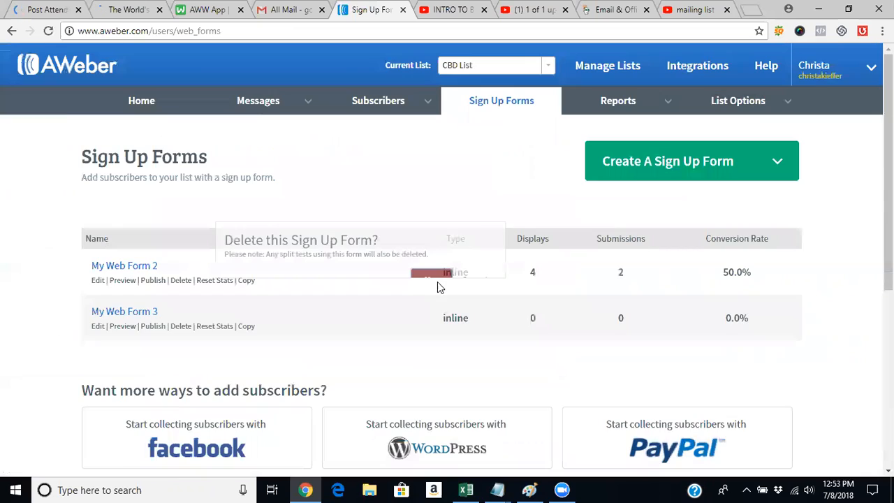
- Open My Web Form 2, carry it through to publishing, and choose "I Will Install My Form" with the Raw HTML Version
{"action": "left_click", "coordinate": [133, 271]}
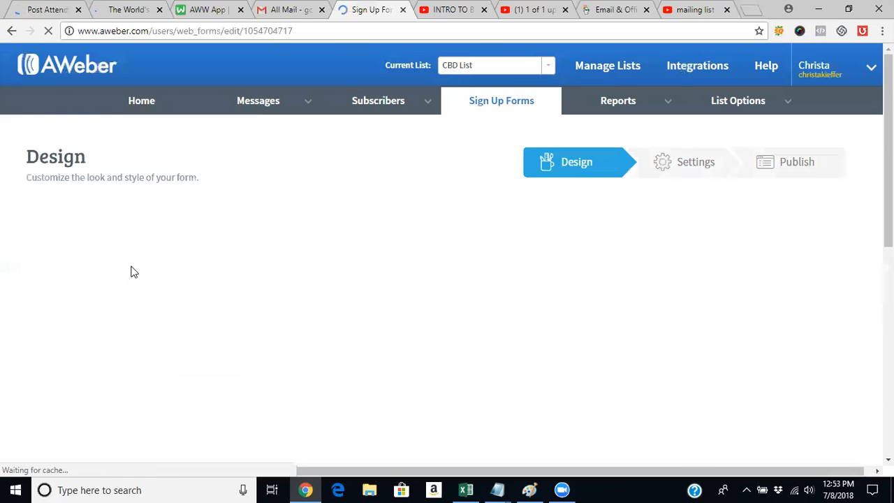
{"action": "scroll", "coordinate": [804, 234], "scroll_direction": "down", "scroll_amount": 10}
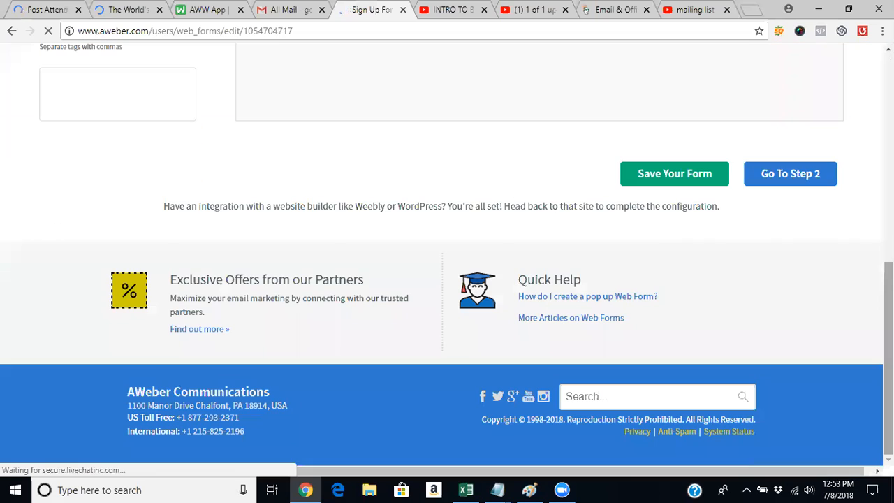
{"action": "left_click", "coordinate": [790, 174]}
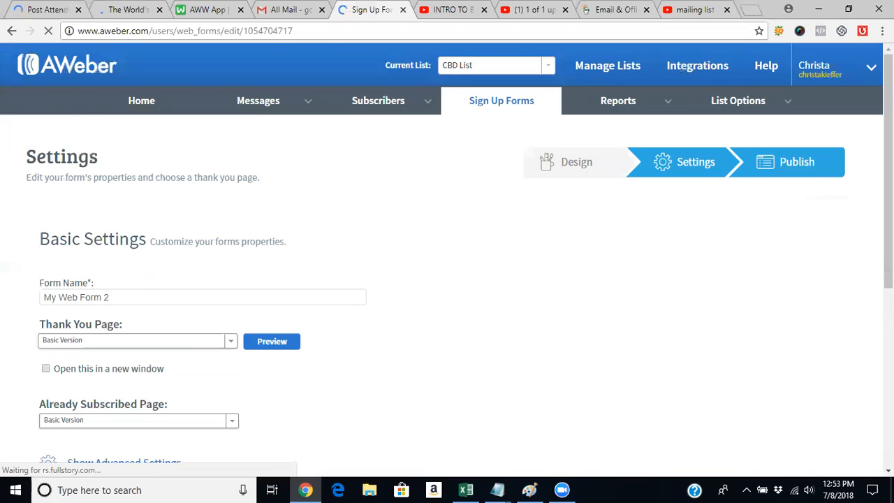
{"action": "scroll", "coordinate": [521, 333], "scroll_direction": "down", "scroll_amount": 10}
{"action": "left_click", "coordinate": [170, 183]}
{"action": "left_click", "coordinate": [244, 279]}
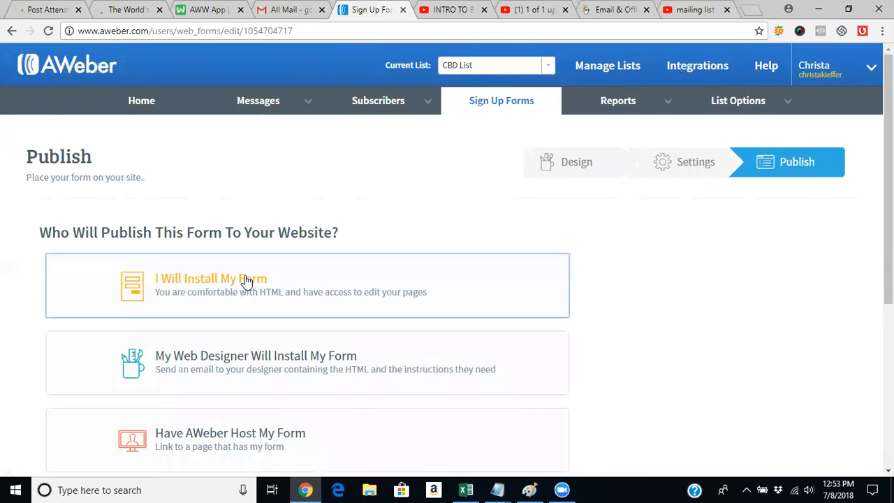
{"action": "left_click", "coordinate": [410, 378]}
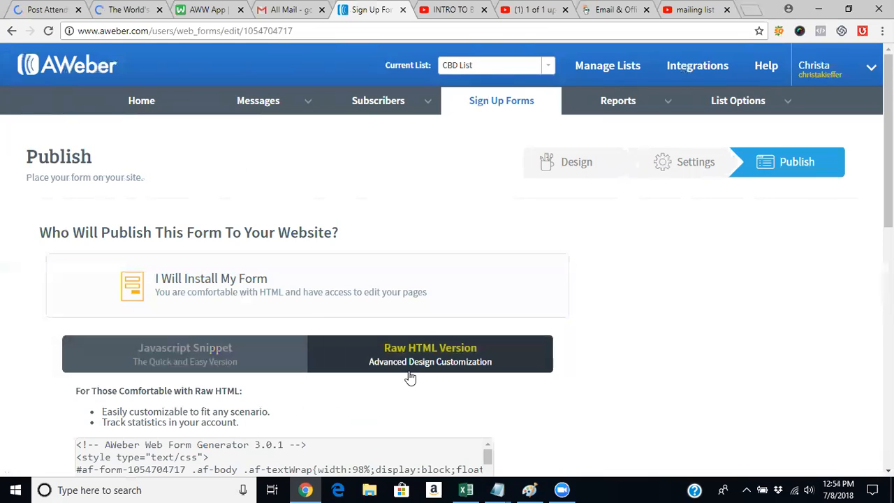
- Select and copy the entire Raw HTML code with the form styles included
{"action": "left_click", "coordinate": [889, 294]}
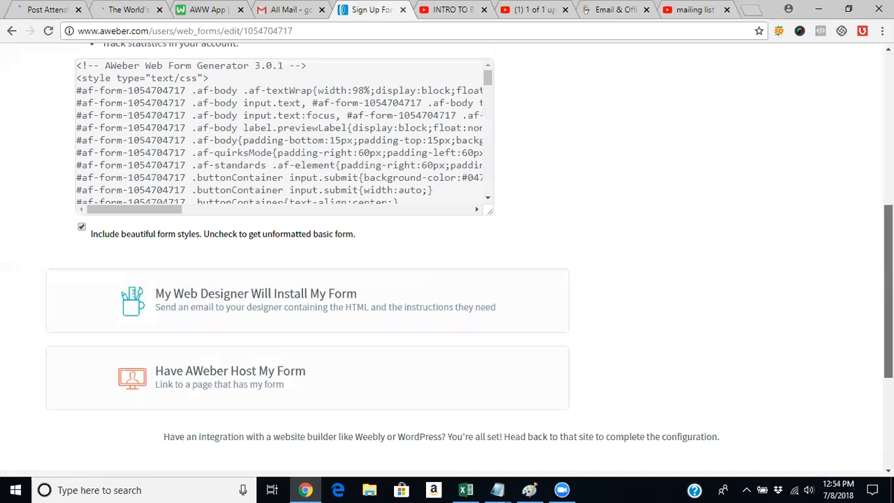
{"action": "left_click_drag", "start_coordinate": [889, 294], "coordinate": [889, 248]}
{"action": "left_click", "coordinate": [440, 249]}
{"action": "key", "text": "ctrl+a"}
{"action": "triple_click", "coordinate": [331, 248]}
{"action": "double_click", "coordinate": [331, 248]}
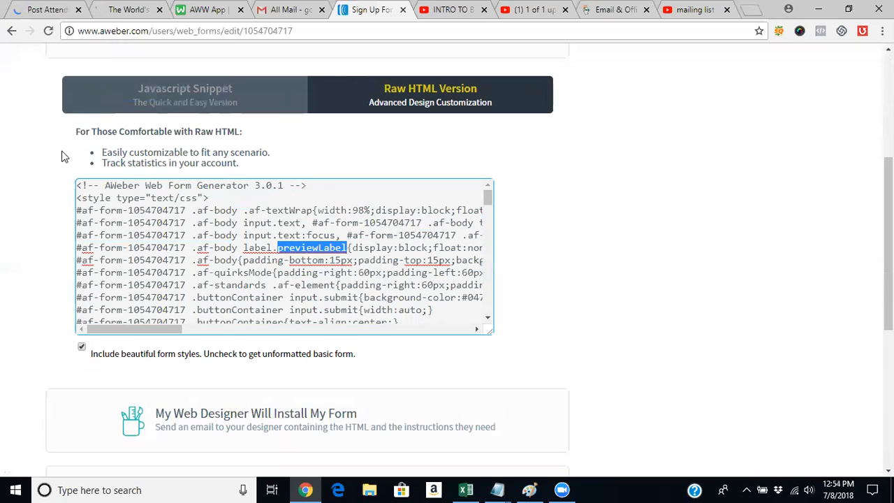
{"action": "left_click", "coordinate": [158, 235]}
{"action": "key", "text": "ctrl+a"}
{"action": "right_click", "coordinate": [158, 235]}
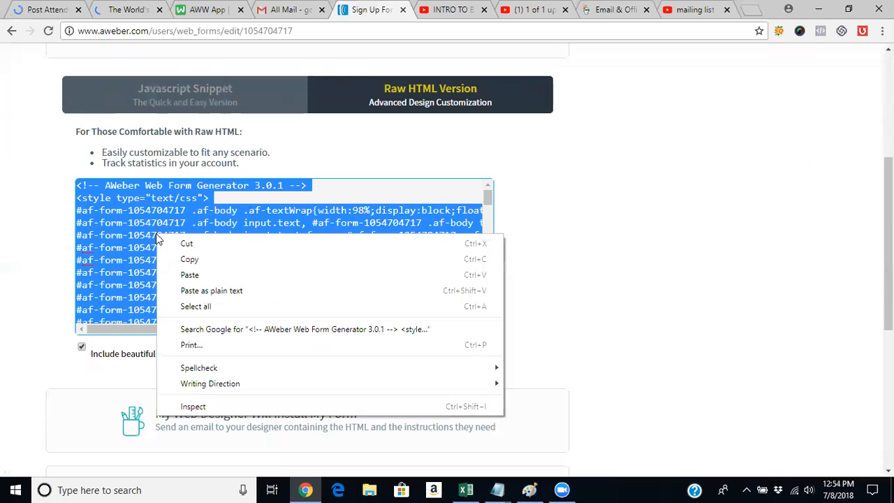
{"action": "left_click", "coordinate": [192, 259]}
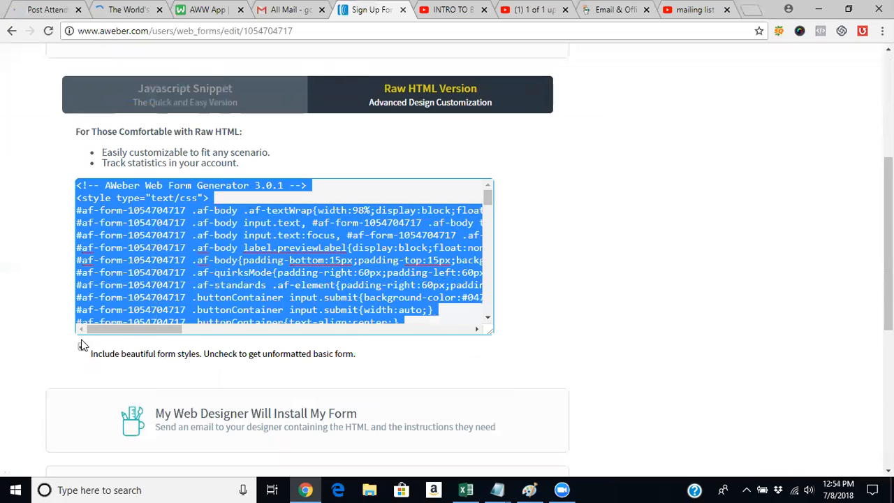
- Turn off "Include beautiful form styles" and copy the entire unformatted Raw HTML code
{"action": "left_click", "coordinate": [82, 347]}
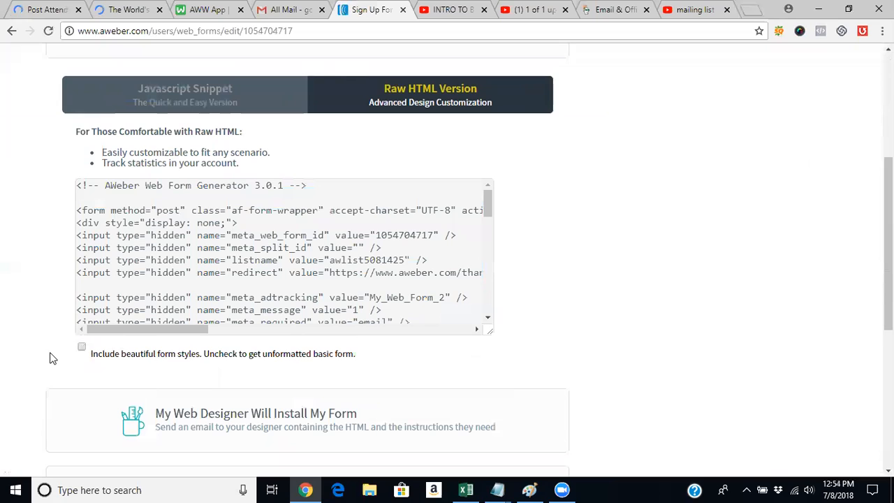
{"action": "left_click", "coordinate": [132, 275]}
{"action": "triple_click", "coordinate": [132, 276]}
{"action": "left_click", "coordinate": [139, 246]}
{"action": "key", "text": "ctrl+a"}
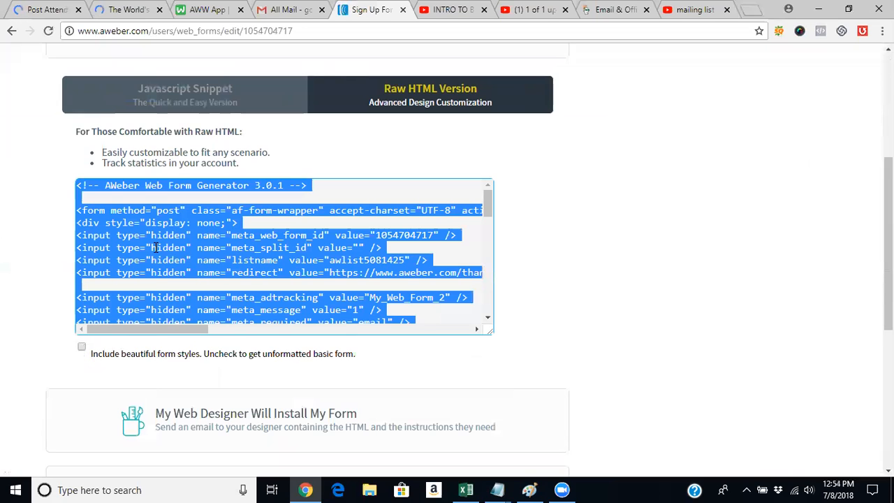
{"action": "right_click", "coordinate": [155, 247]}
{"action": "left_click", "coordinate": [190, 273]}
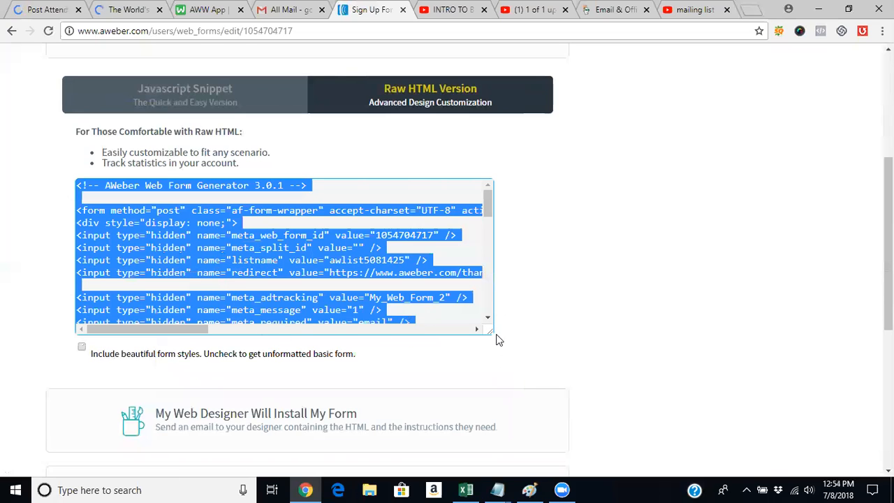
- Look over the copied code, then switch to the ClickFunnels editor and show the landing page's video area
{"action": "left_click", "coordinate": [477, 331]}
{"action": "left_click", "coordinate": [477, 330]}
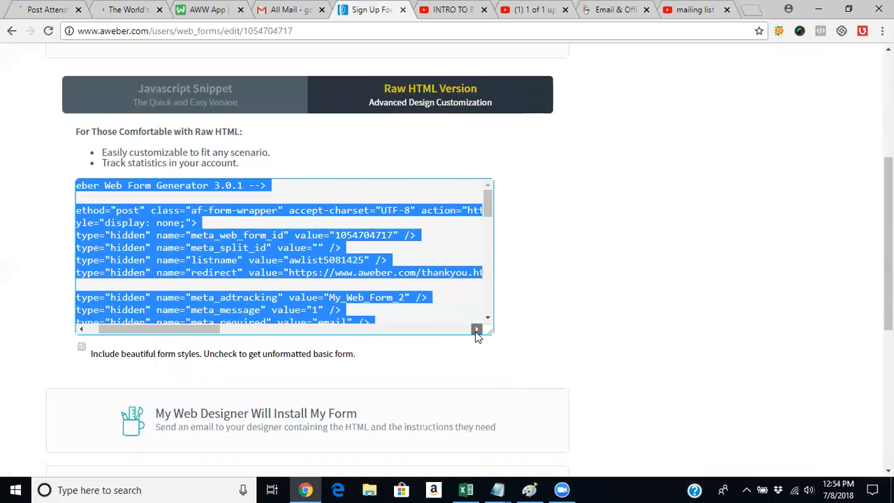
{"action": "left_click", "coordinate": [476, 330]}
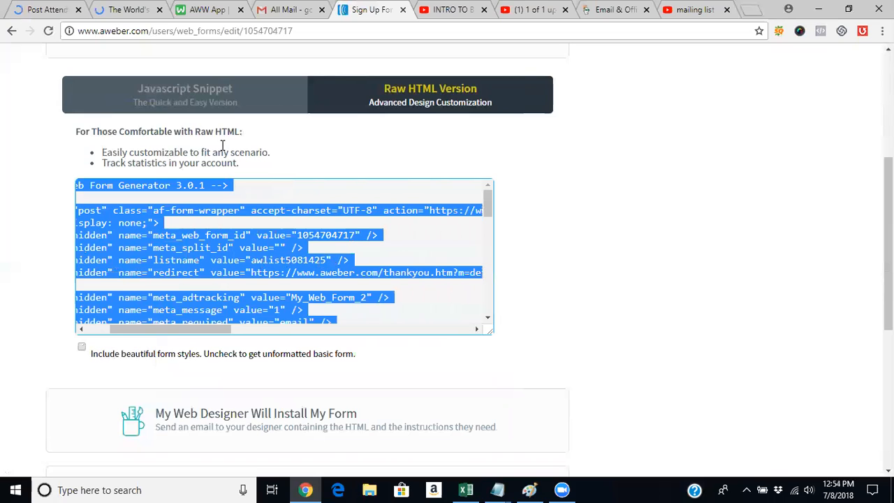
{"action": "left_click", "coordinate": [133, 9]}
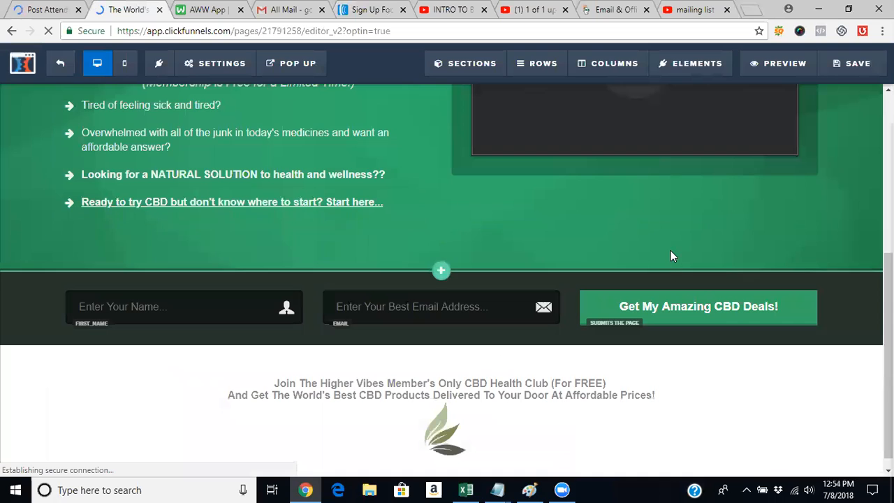
{"action": "left_click_drag", "start_coordinate": [888, 278], "coordinate": [889, 171]}
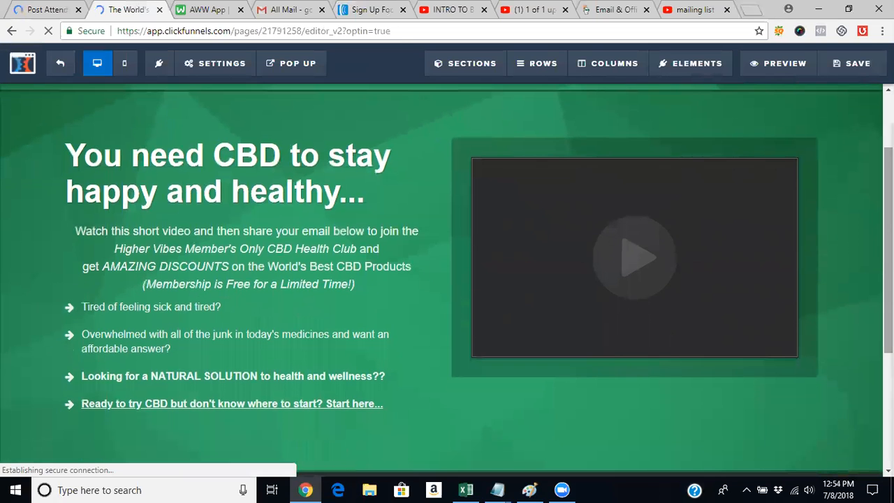
- Try to place a Custom JS/HTML element in the empty space below the landing page's video
{"action": "left_click", "coordinate": [663, 65]}
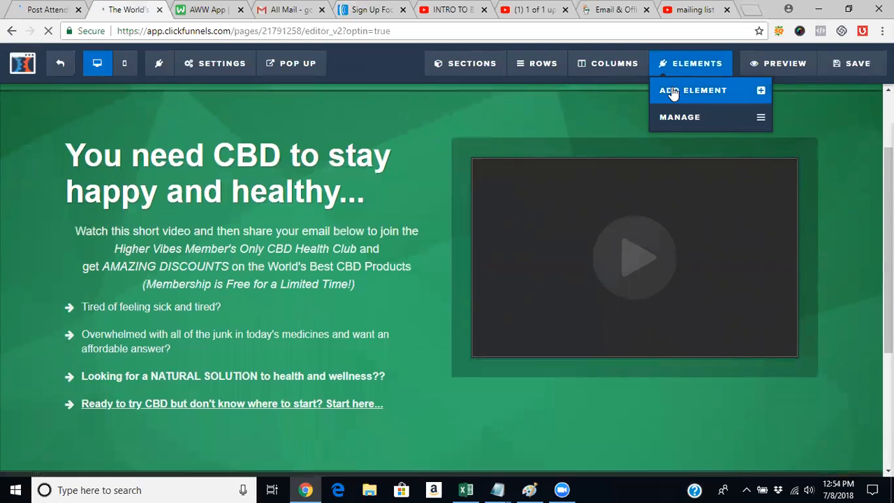
{"action": "left_click", "coordinate": [672, 91]}
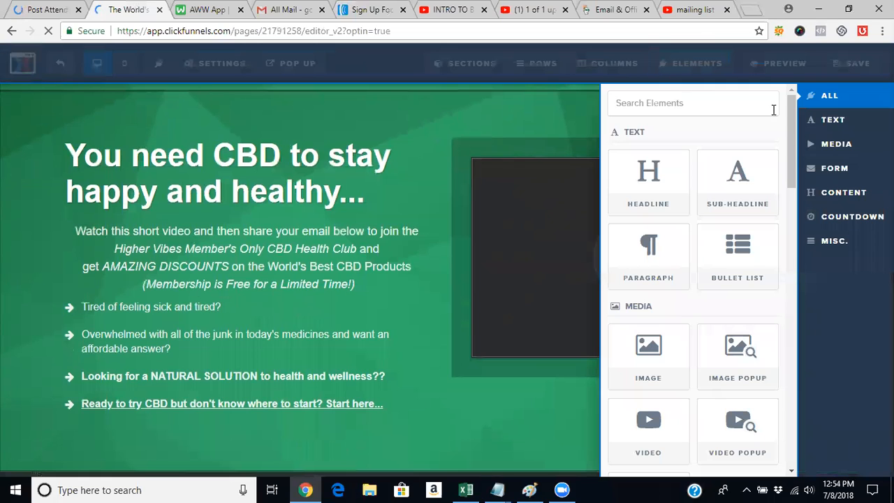
{"action": "left_click", "coordinate": [834, 255]}
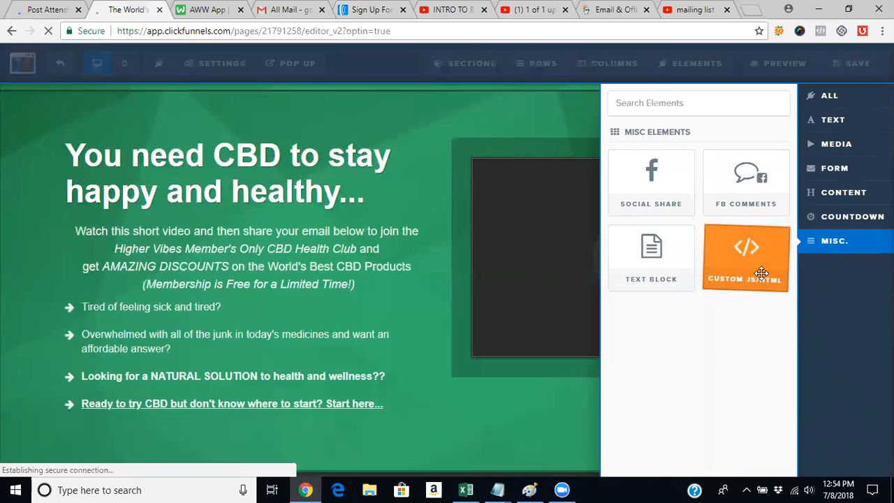
{"action": "left_click_drag", "start_coordinate": [761, 273], "coordinate": [545, 398]}
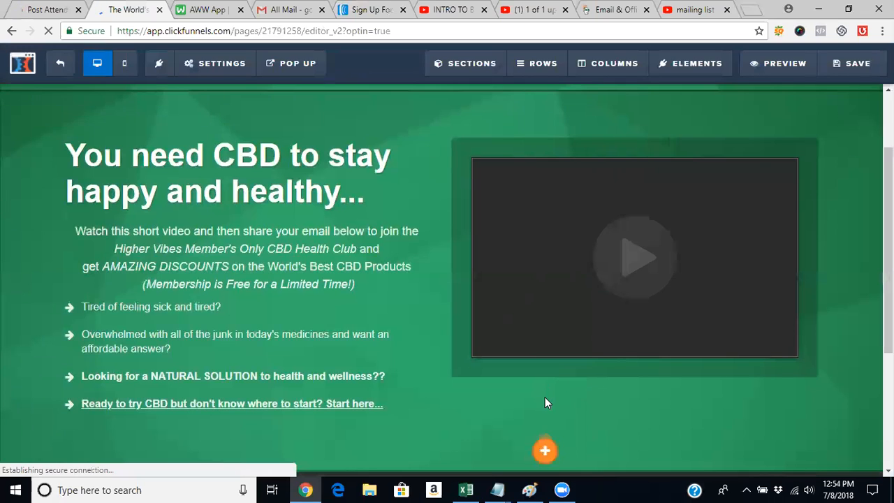
{"action": "mouse_move", "coordinate": [888, 241]}
{"action": "left_mouse_down"}
{"action": "mouse_move", "coordinate": [888, 324]}
{"action": "mouse_move", "coordinate": [888, 234]}
{"action": "left_mouse_up"}
{"action": "mouse_move", "coordinate": [686, 66]}
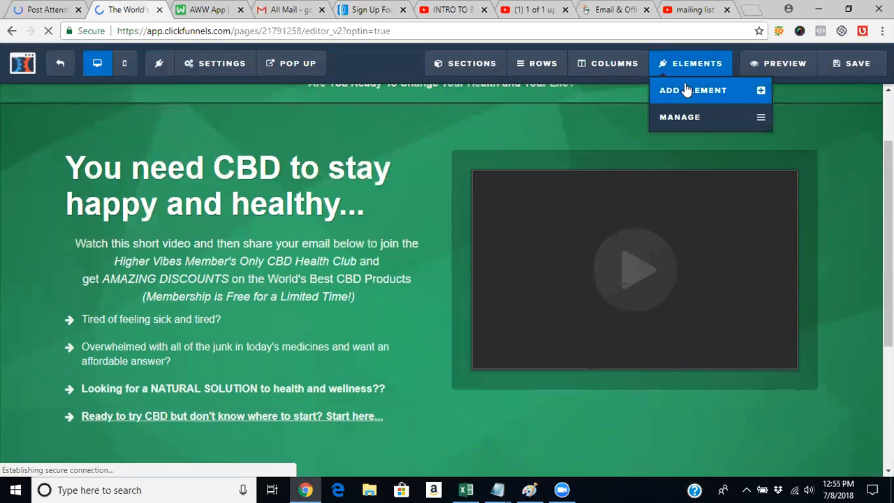
{"action": "left_click", "coordinate": [686, 89]}
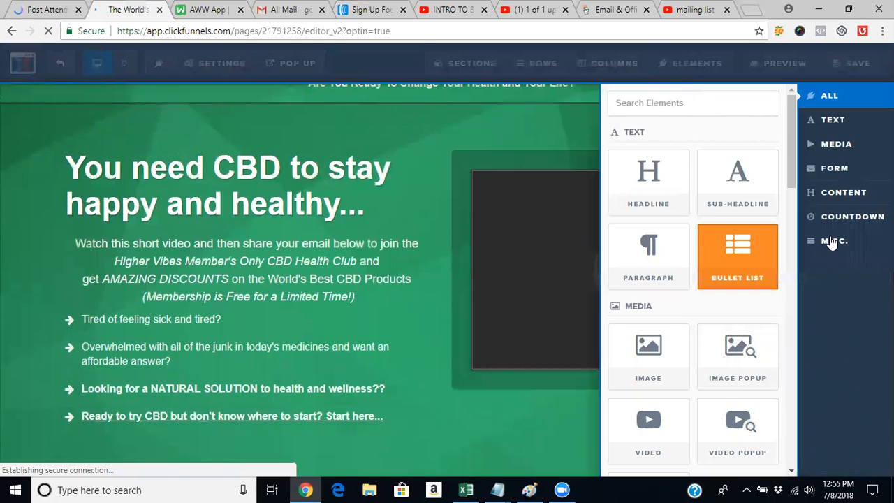
{"action": "left_click", "coordinate": [836, 240]}
{"action": "left_click_drag", "start_coordinate": [774, 248], "coordinate": [579, 405]}
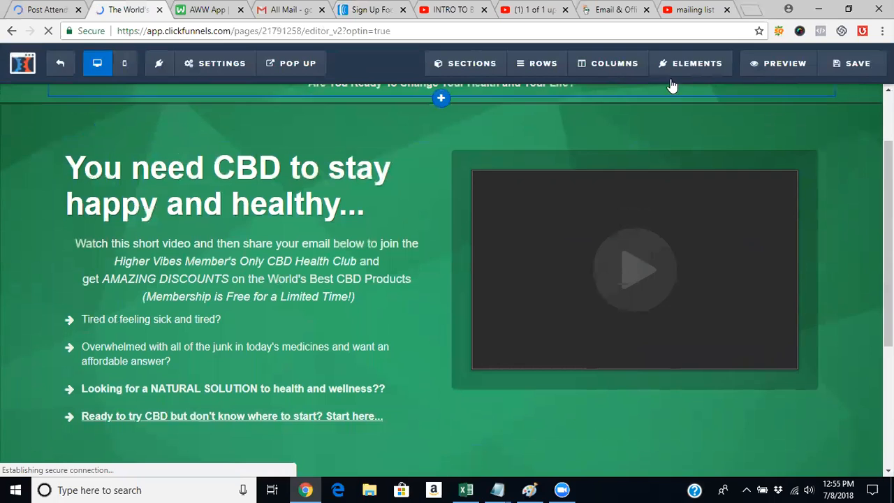
{"action": "mouse_move", "coordinate": [670, 64]}
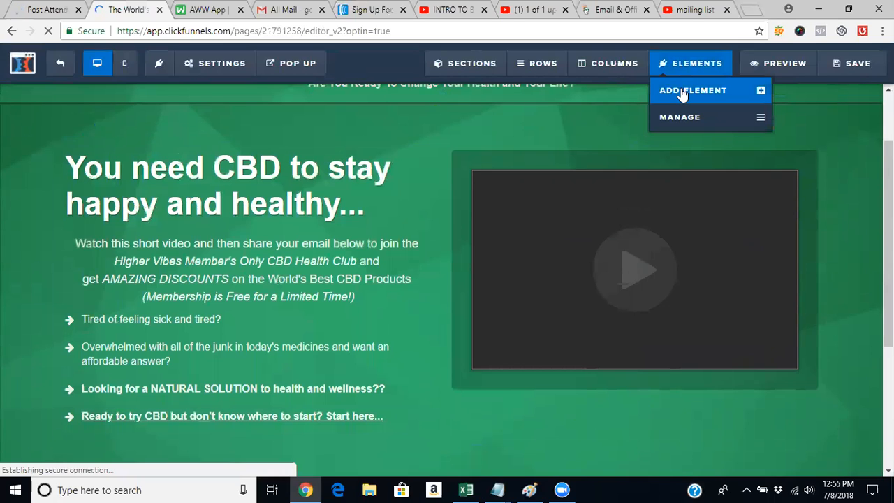
{"action": "left_click", "coordinate": [682, 95]}
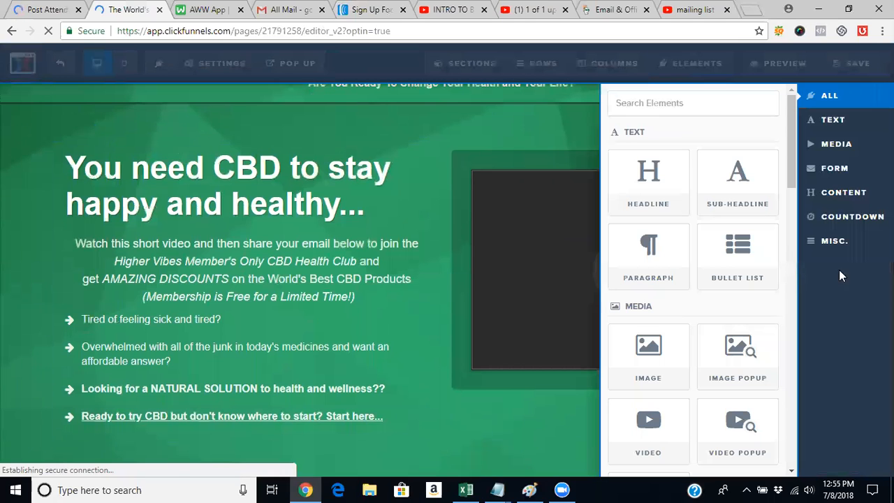
{"action": "left_click", "coordinate": [856, 242]}
{"action": "left_click_drag", "start_coordinate": [709, 245], "coordinate": [589, 401]}
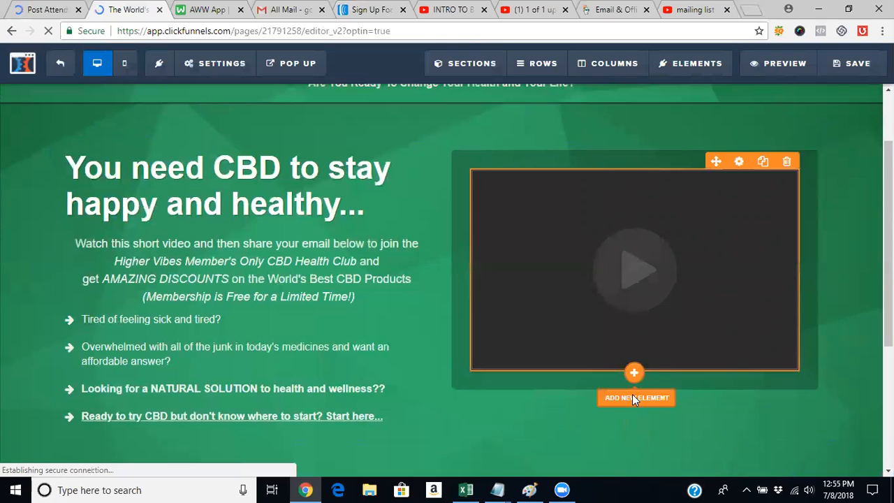
- Add a Custom JS/HTML element directly beneath the video element
{"action": "left_click", "coordinate": [633, 397]}
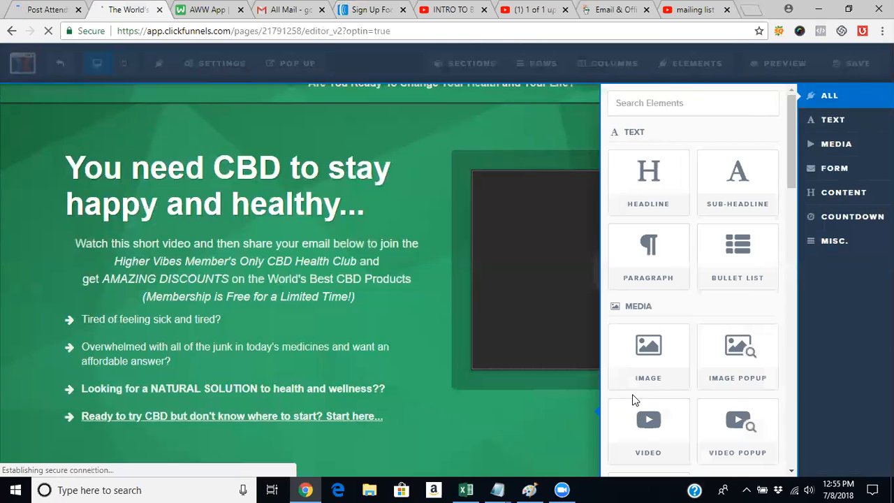
{"action": "left_click", "coordinate": [829, 240]}
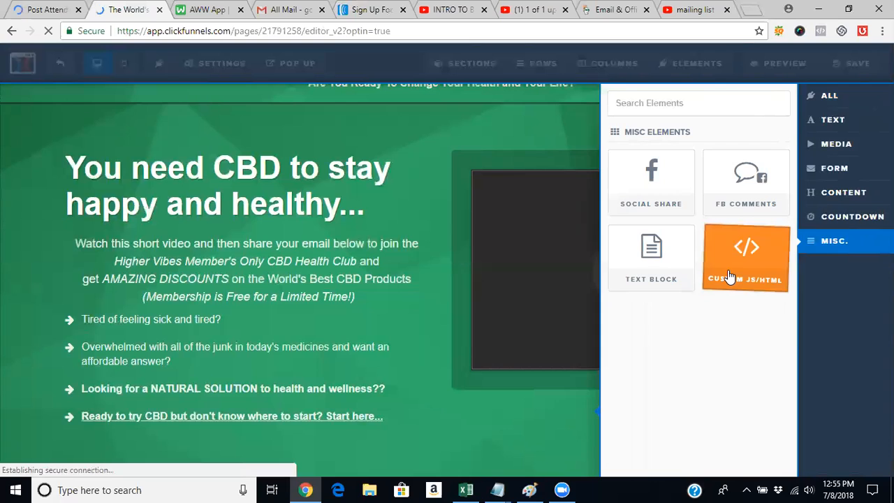
{"action": "left_click", "coordinate": [729, 276]}
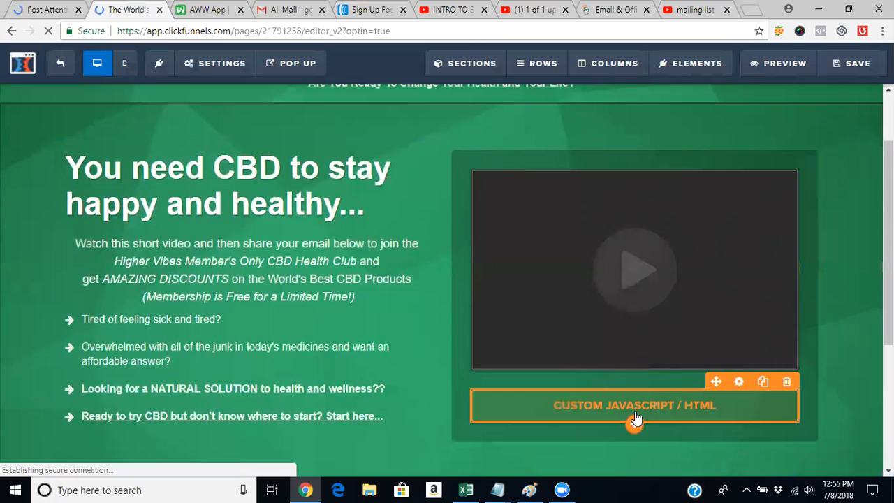
- Paste the copied AWeber form code into the Custom JS/HTML element's code editor, close the editor, and reopen the element's settings
{"action": "left_click", "coordinate": [738, 382]}
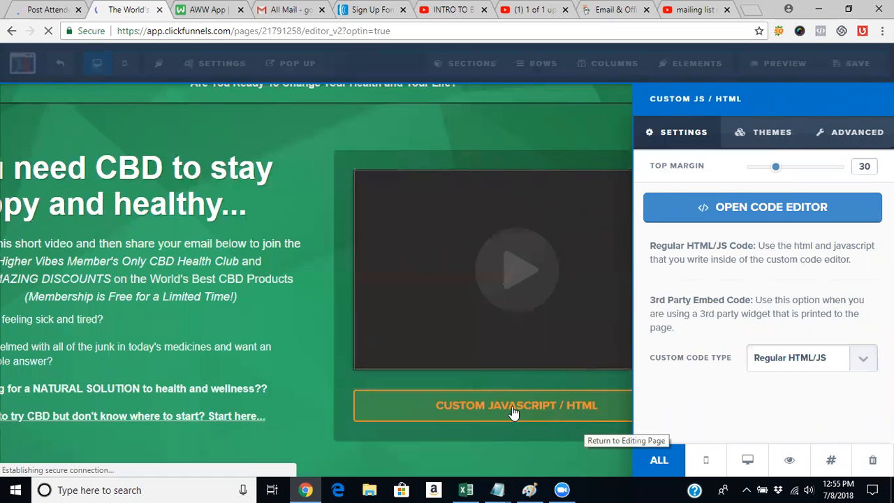
{"action": "left_click", "coordinate": [783, 213]}
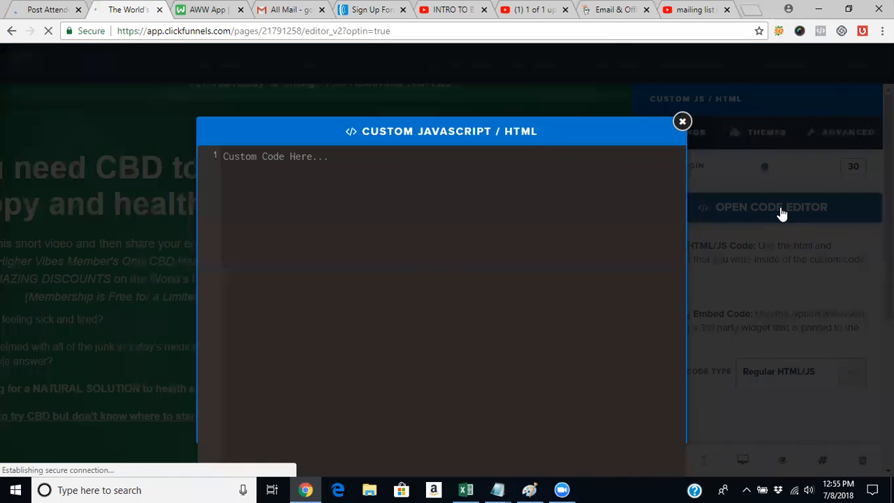
{"action": "right_click", "coordinate": [433, 204]}
{"action": "left_click", "coordinate": [461, 298]}
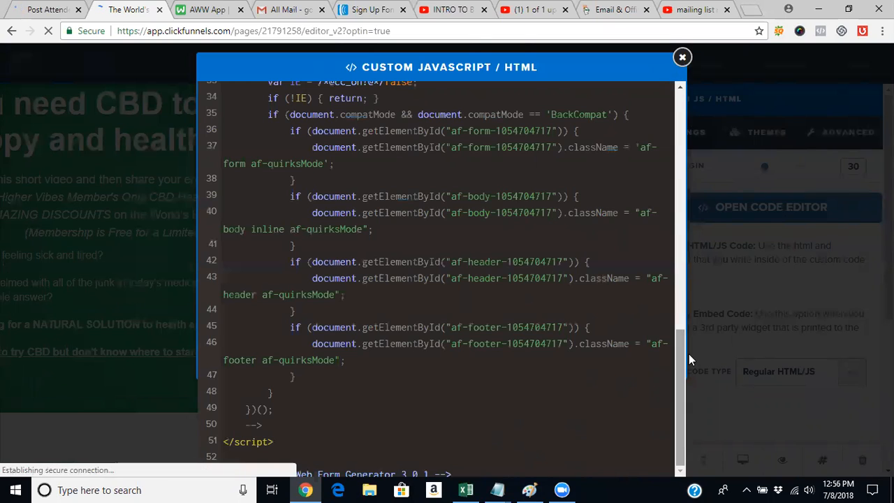
{"action": "left_click_drag", "start_coordinate": [679, 368], "coordinate": [703, 103]}
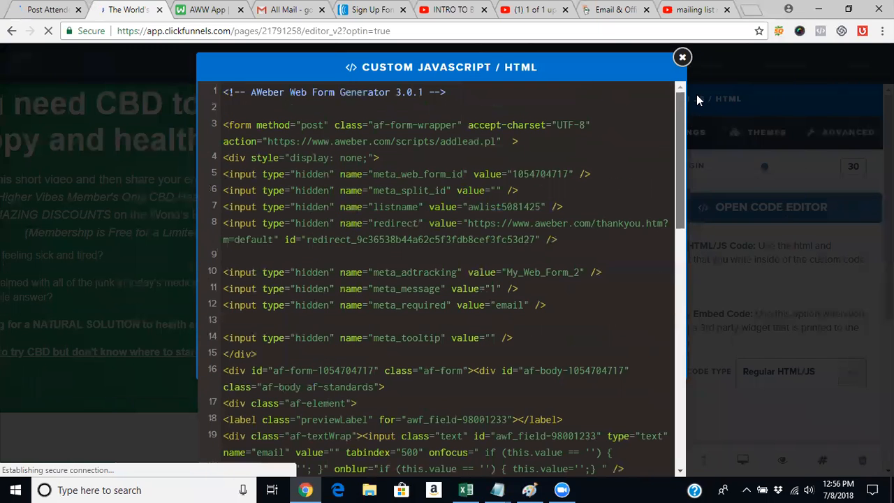
{"action": "left_click", "coordinate": [682, 58]}
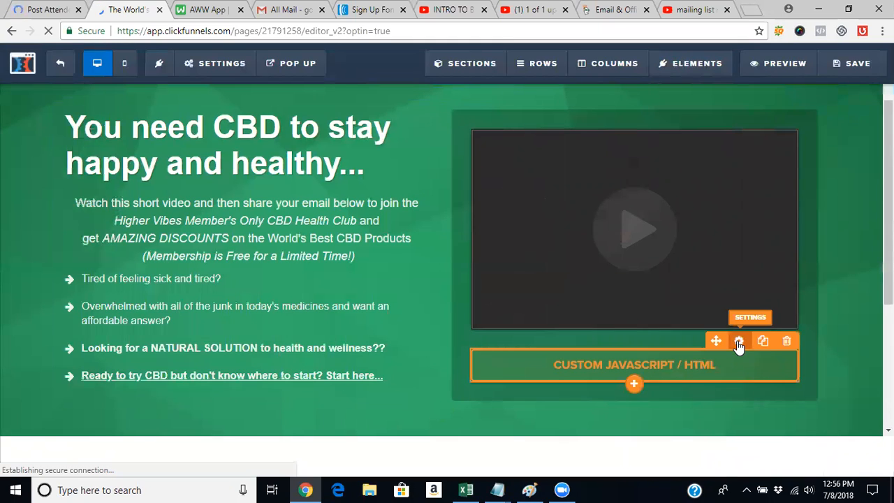
{"action": "left_click", "coordinate": [739, 341]}
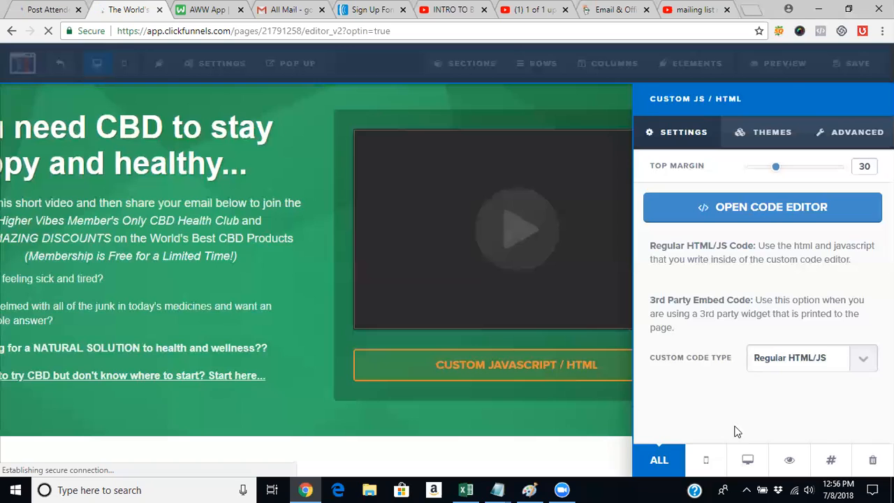
- Hide the Custom JS/HTML element below the video, then delete the last hidden Custom JS/HTML entry in the page's element list
{"action": "left_click", "coordinate": [790, 461]}
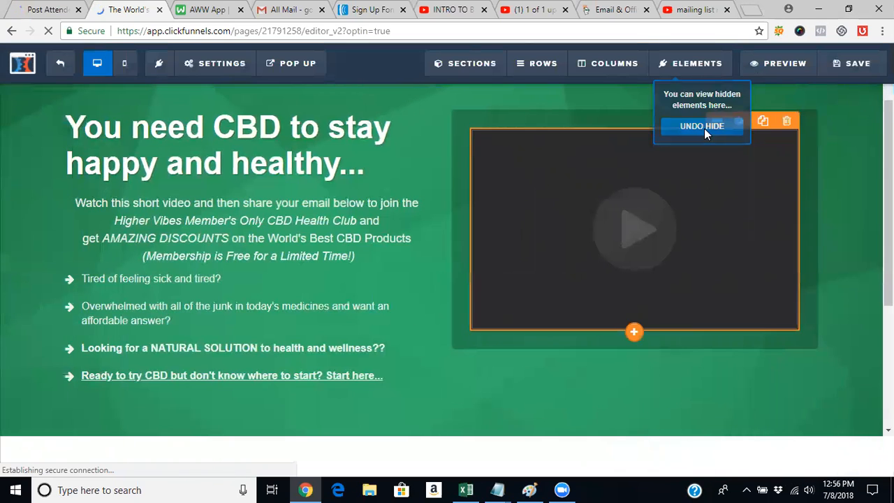
{"action": "mouse_move", "coordinate": [702, 73]}
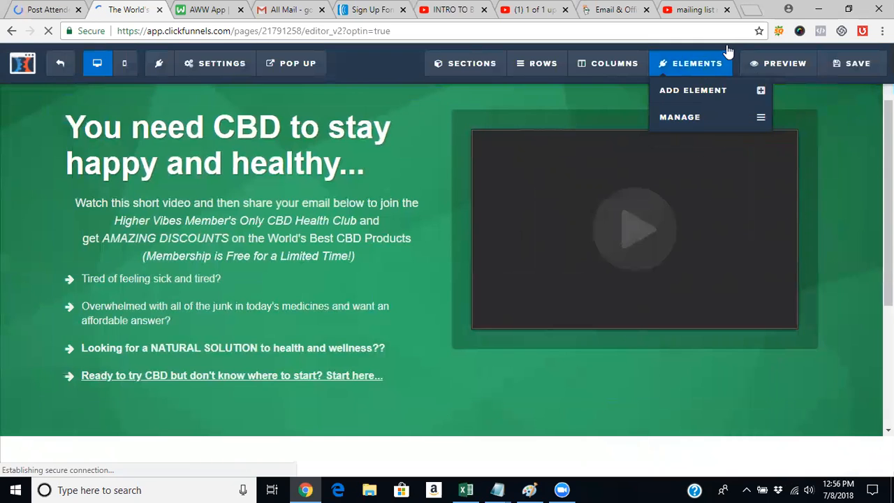
{"action": "left_click", "coordinate": [705, 119]}
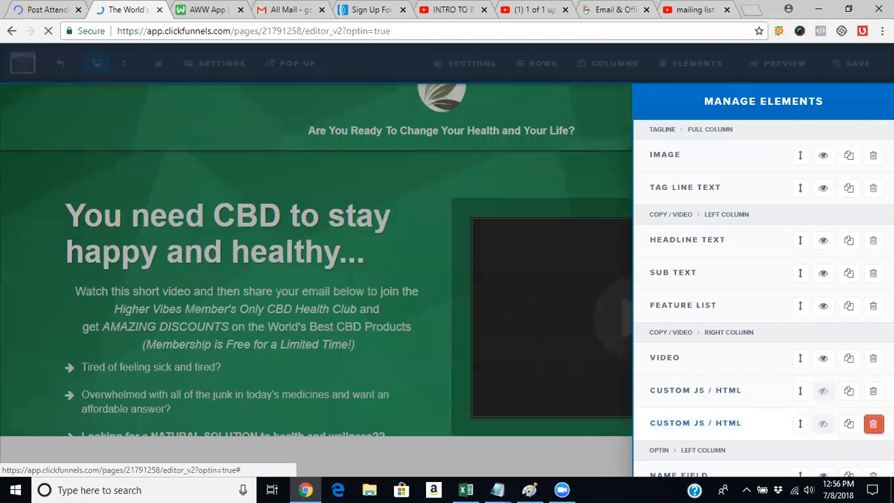
{"action": "left_click", "coordinate": [873, 423]}
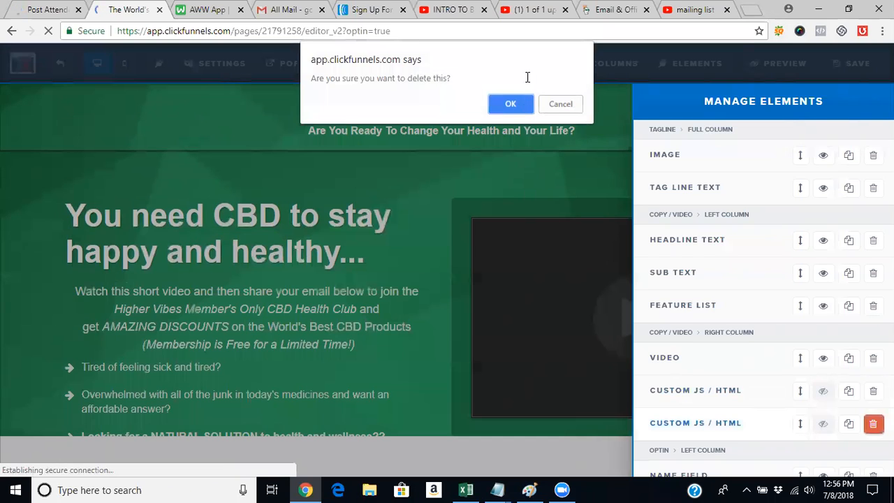
{"action": "left_click", "coordinate": [511, 104]}
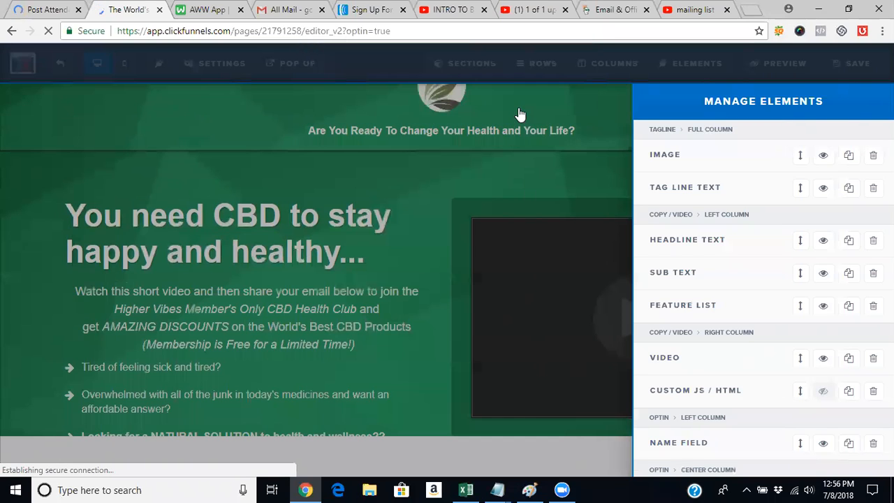
{"action": "left_click", "coordinate": [590, 201]}
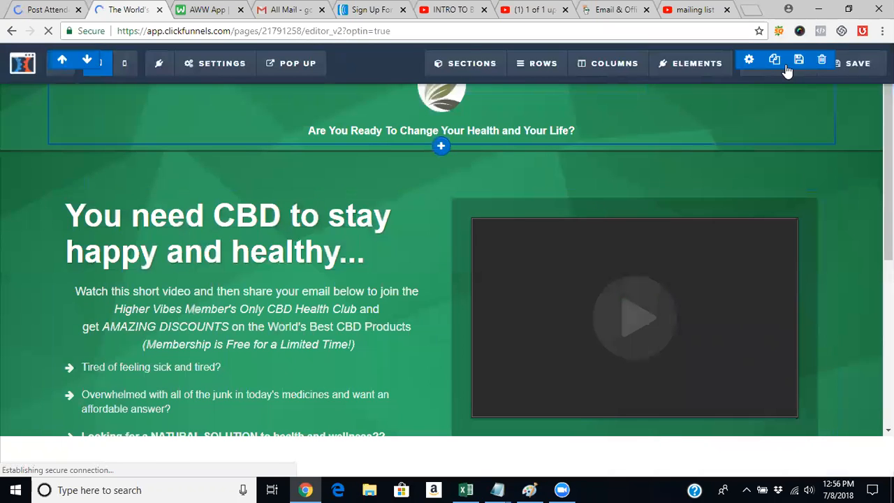
- Save the opt-in page and preview it, looking over the video and the sign-up fields
{"action": "left_click", "coordinate": [780, 73]}
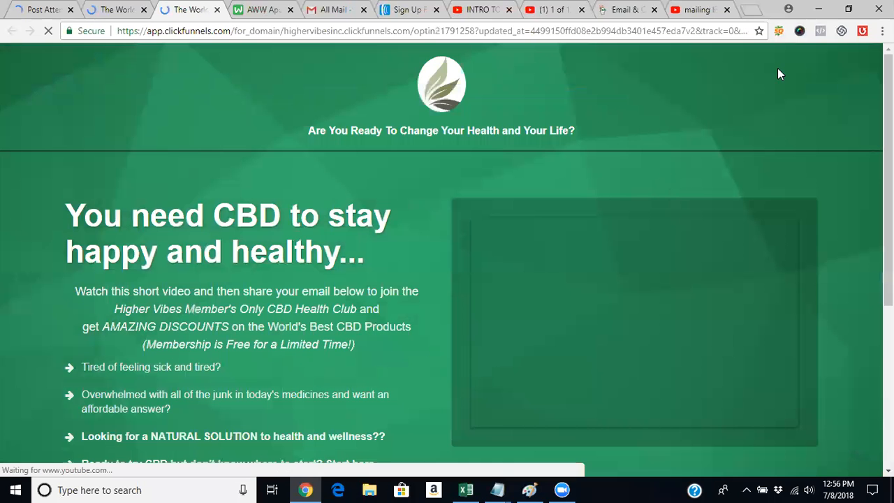
{"action": "left_click", "coordinate": [109, 10]}
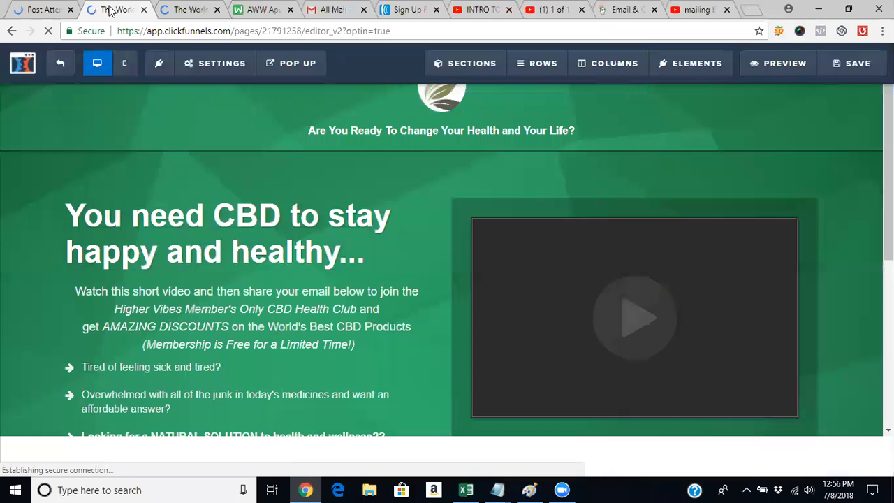
{"action": "left_click", "coordinate": [856, 68]}
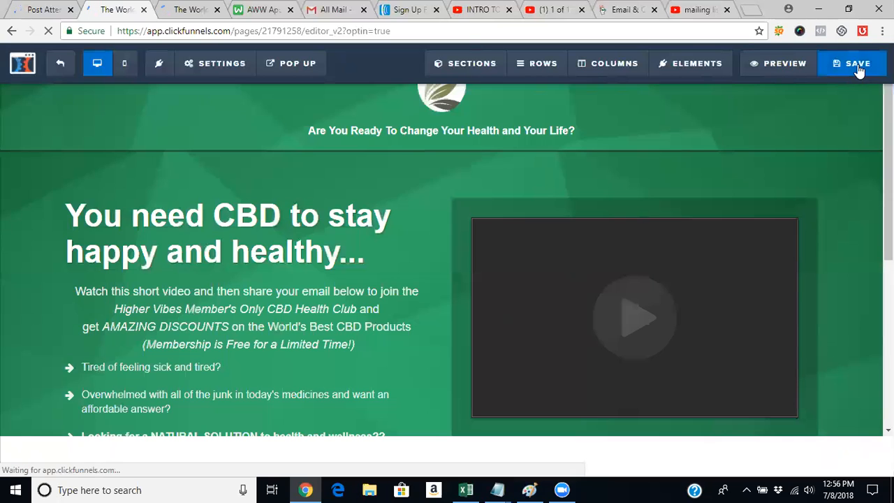
{"action": "left_click", "coordinate": [771, 74]}
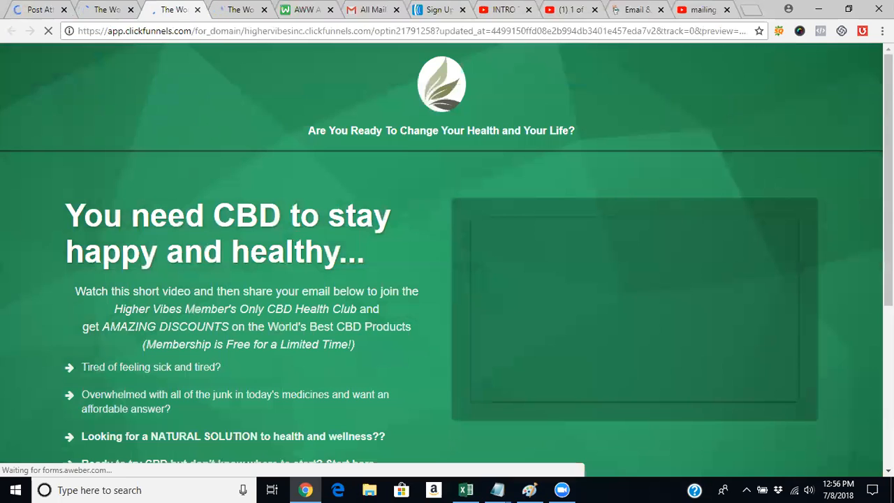
{"action": "scroll", "coordinate": [446, 258], "scroll_direction": "down", "scroll_amount": 4}
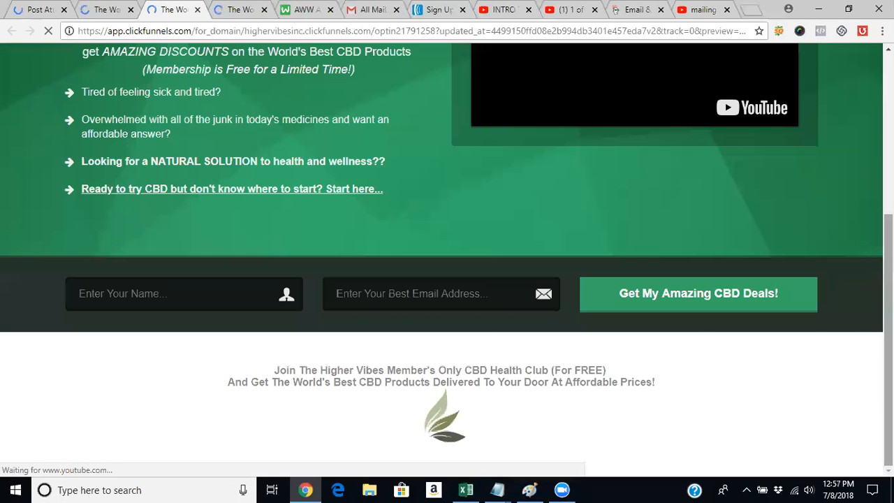
{"action": "scroll", "coordinate": [628, 297], "scroll_direction": "up", "scroll_amount": 4}
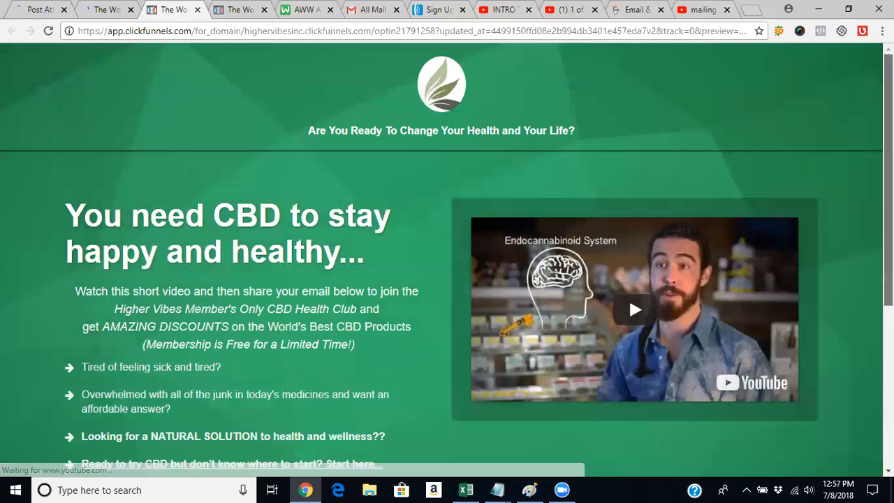
- Replace the prefilled address in the preview's opt-in form with another e-mail address and submit the form
{"action": "scroll", "coordinate": [628, 297], "scroll_direction": "down", "scroll_amount": 4}
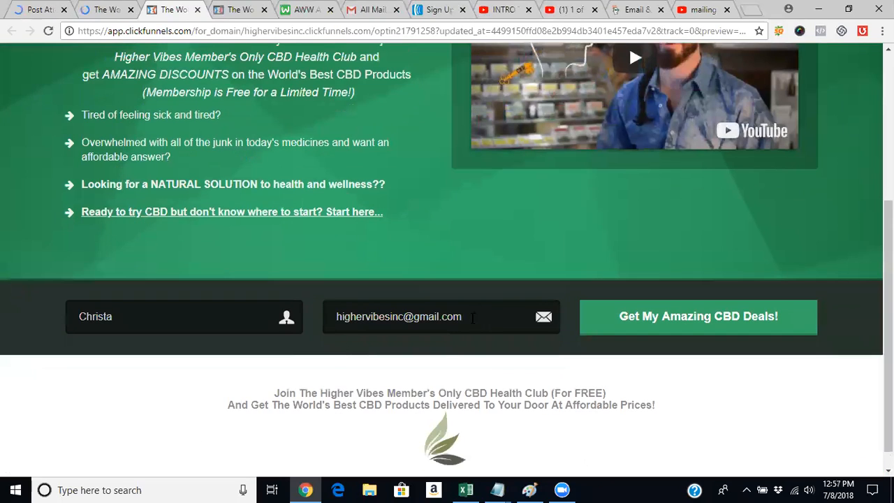
{"action": "double_click", "coordinate": [472, 318]}
{"action": "key", "text": "BackSpace"}
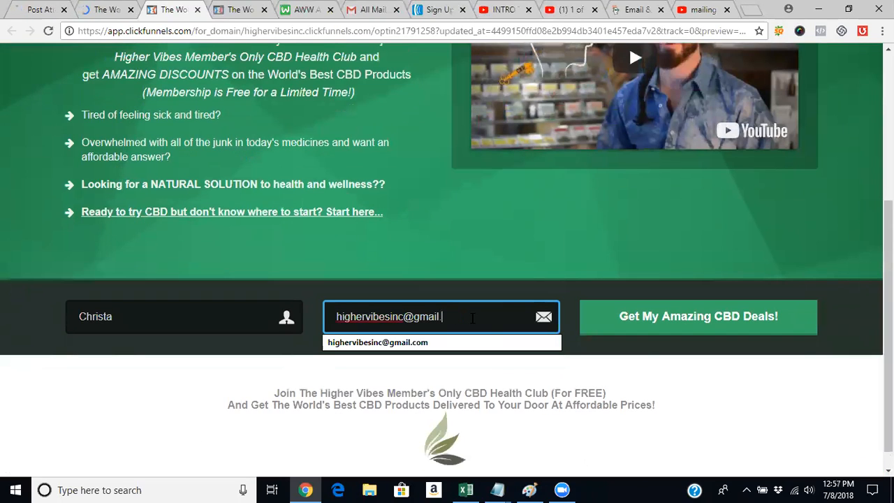
{"action": "key", "text": "ctrl+a"}
{"action": "key", "text": "BackSpace"}
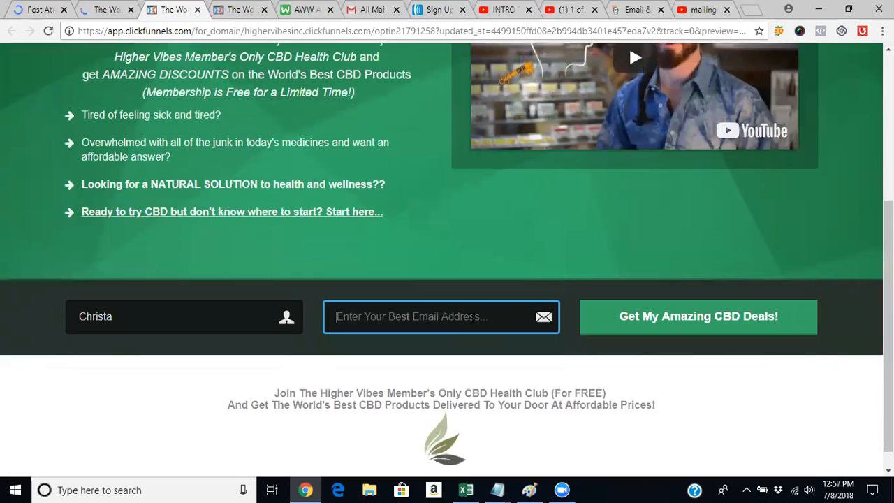
{"action": "type", "text": "go"}
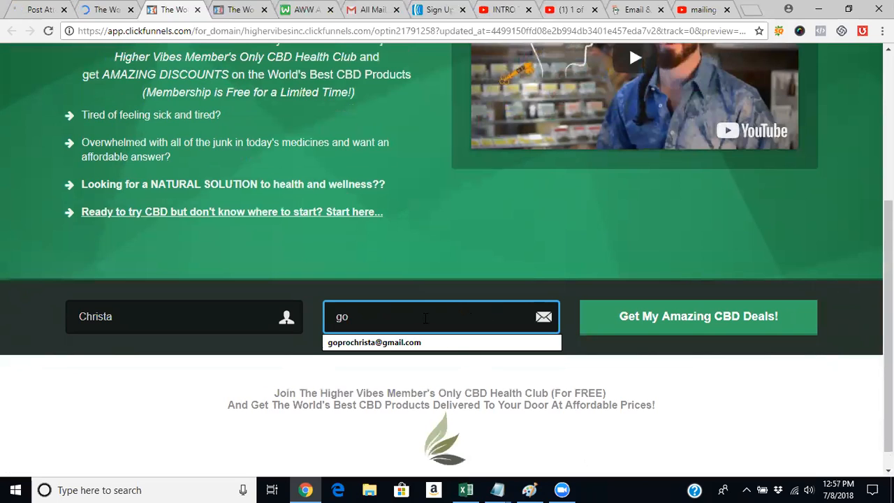
{"action": "left_click", "coordinate": [441, 345]}
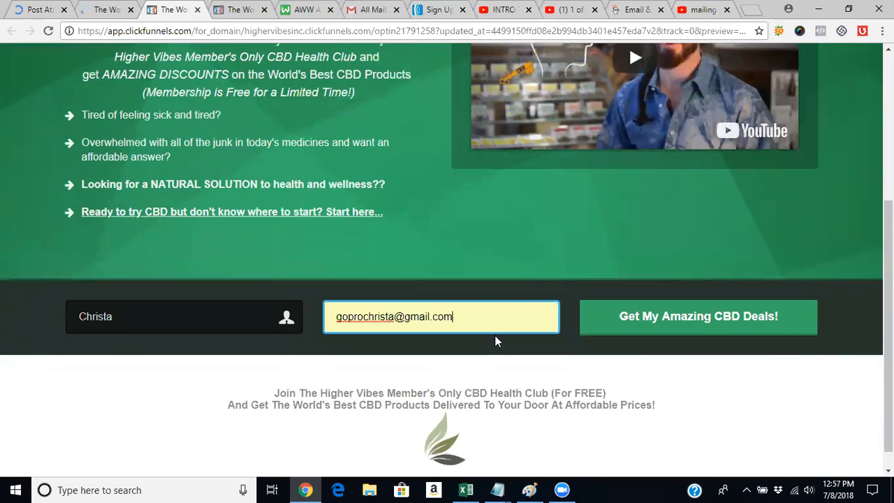
{"action": "left_click", "coordinate": [731, 322]}
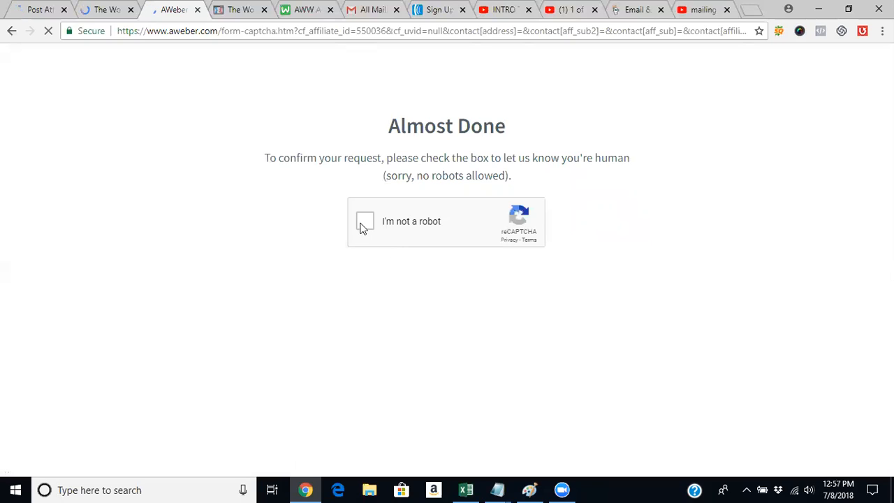
- Complete AWeber's reCAPTCHA check by selecting all images with cars and verifying the selection
{"action": "left_click", "coordinate": [361, 226]}
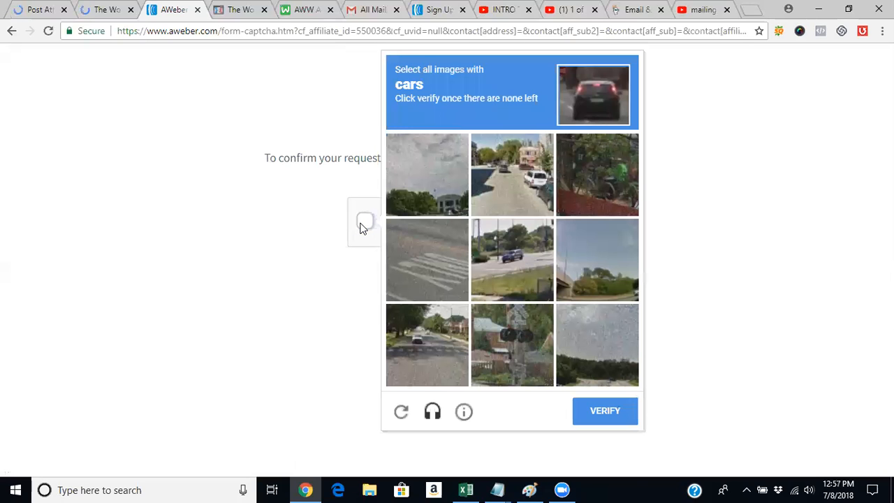
{"action": "left_click", "coordinate": [489, 191]}
{"action": "left_click", "coordinate": [496, 267]}
{"action": "left_click", "coordinate": [438, 335]}
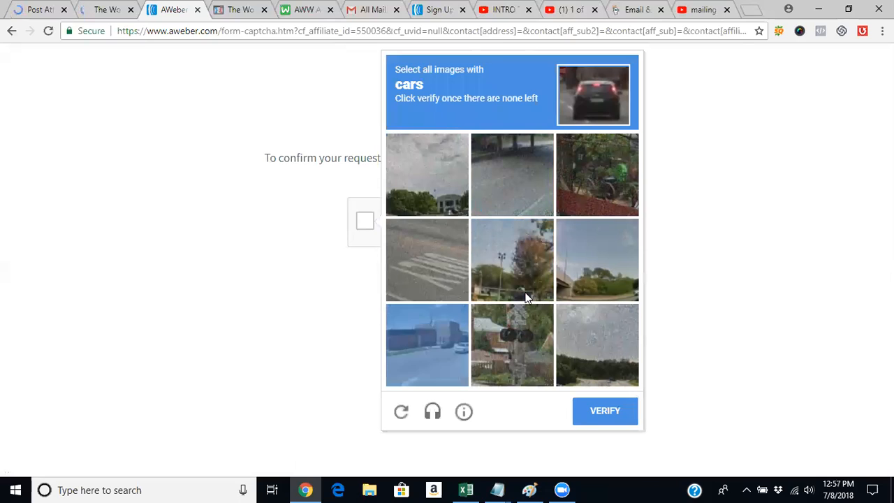
{"action": "left_click", "coordinate": [437, 342]}
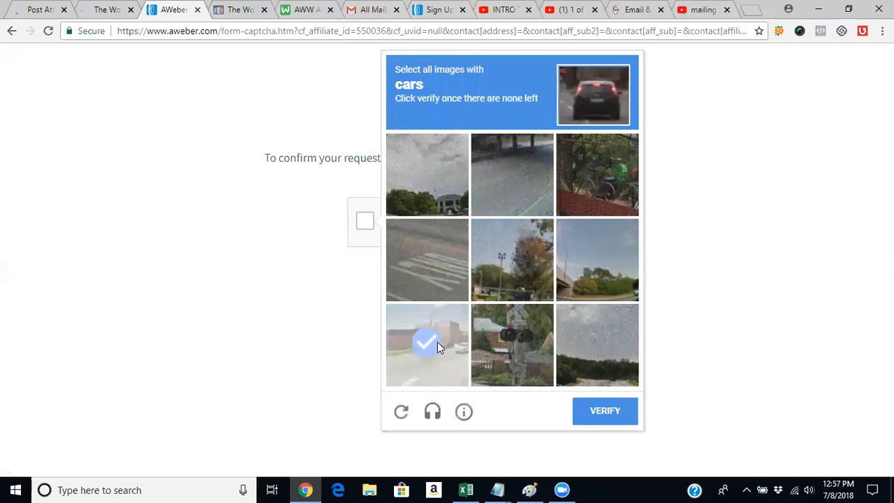
{"action": "left_click", "coordinate": [605, 413]}
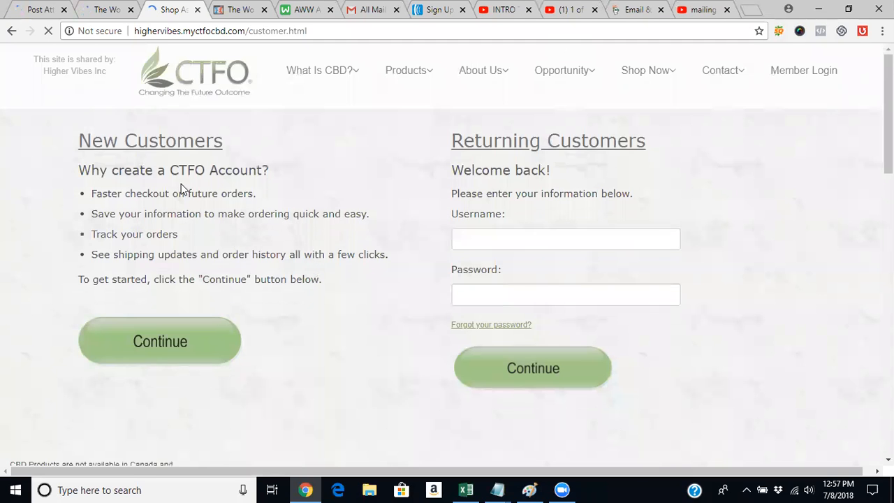
- Switch to Gmail, open the "Your Higher Vibes Discount CBD Offer Awaits!" message, and read through it
{"action": "left_click", "coordinate": [106, 5]}
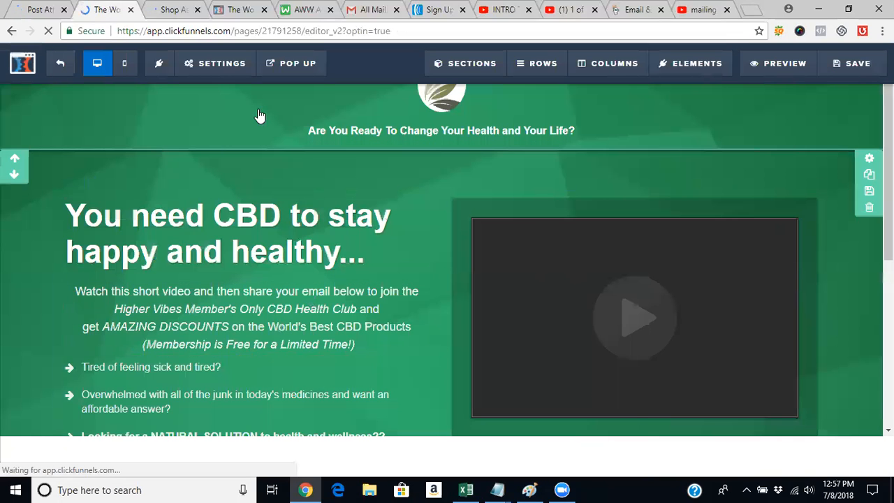
{"action": "left_click", "coordinate": [366, 8]}
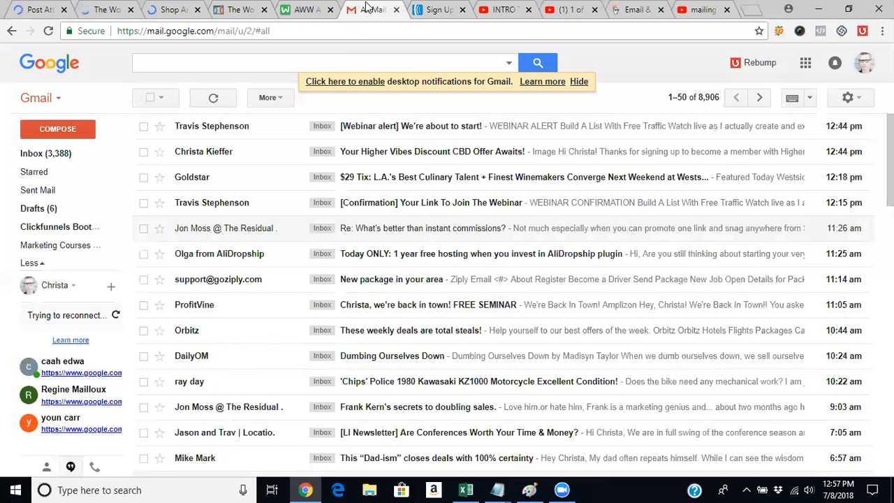
{"action": "left_click", "coordinate": [538, 159]}
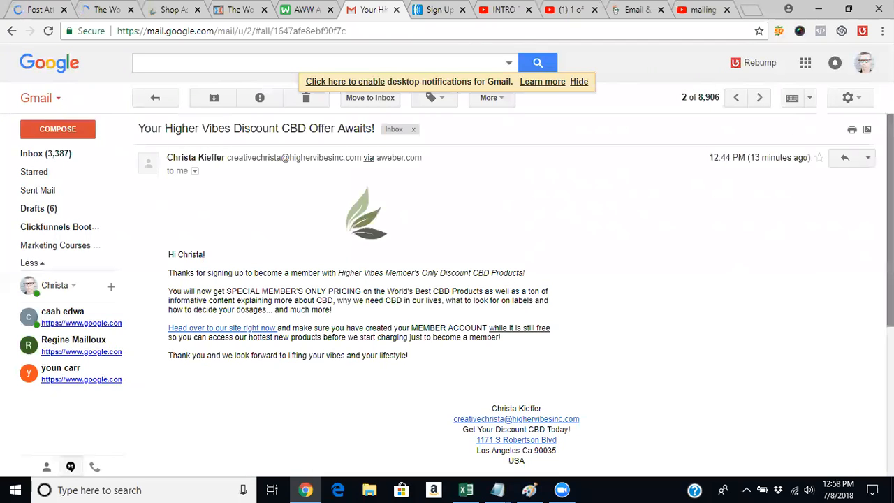
{"action": "scroll", "coordinate": [502, 280], "scroll_direction": "down", "scroll_amount": 3}
{"action": "scroll", "coordinate": [503, 280], "scroll_direction": "up", "scroll_amount": 4}
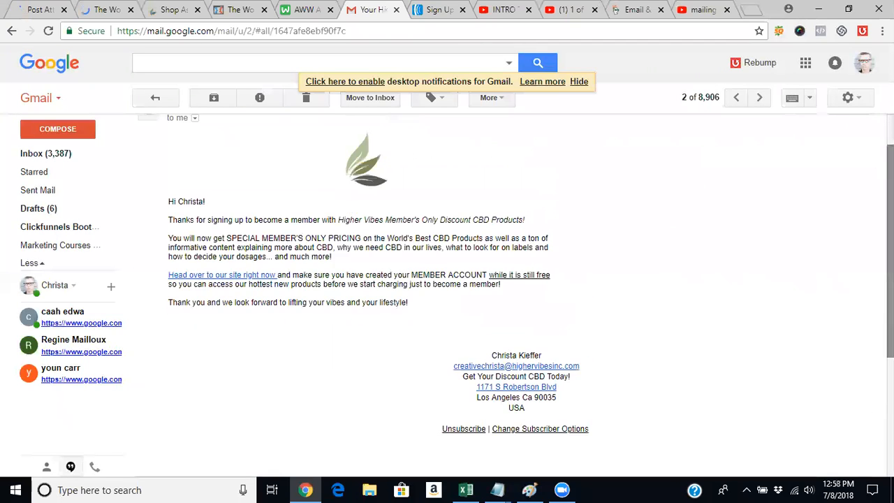
{"action": "scroll", "coordinate": [503, 279], "scroll_direction": "down", "scroll_amount": 1}
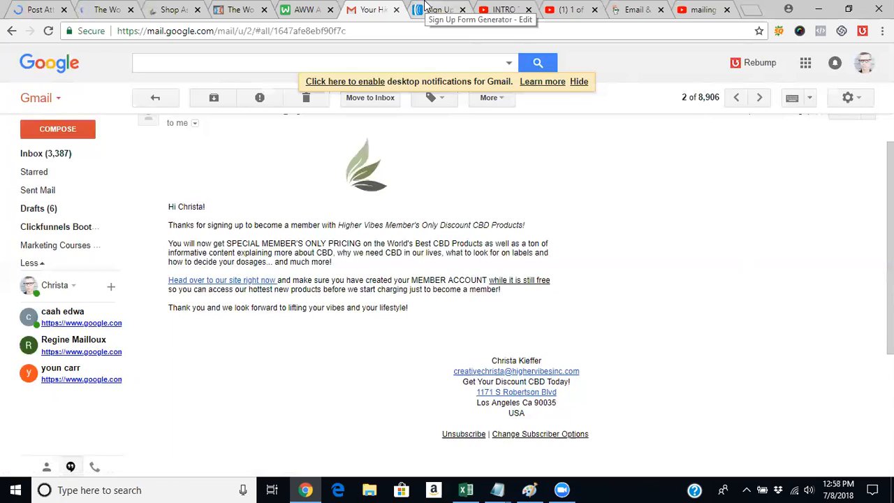
- Open the Campaigns page of the CBD List in AWeber, checking back on the welcome e-mail in Gmail while it loads
{"action": "left_click", "coordinate": [425, 6]}
{"action": "scroll", "coordinate": [467, 142], "scroll_direction": "up", "scroll_amount": 4}
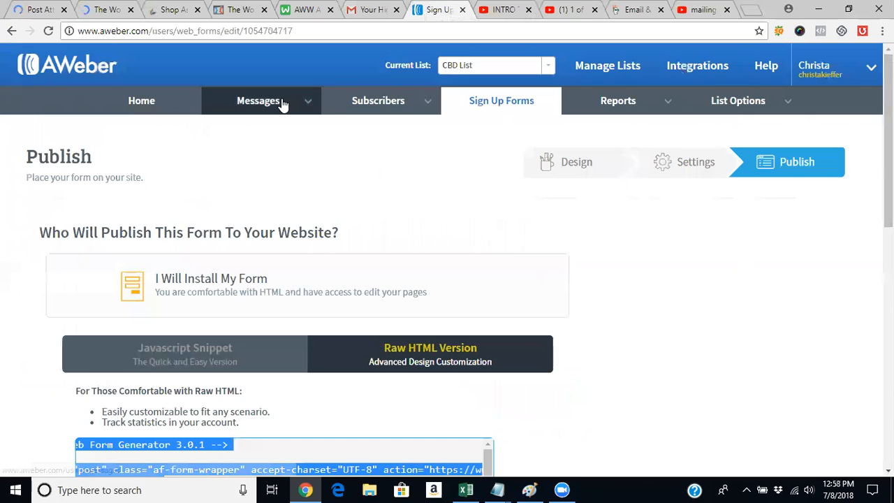
{"action": "mouse_move", "coordinate": [284, 104]}
{"action": "left_click", "coordinate": [264, 180]}
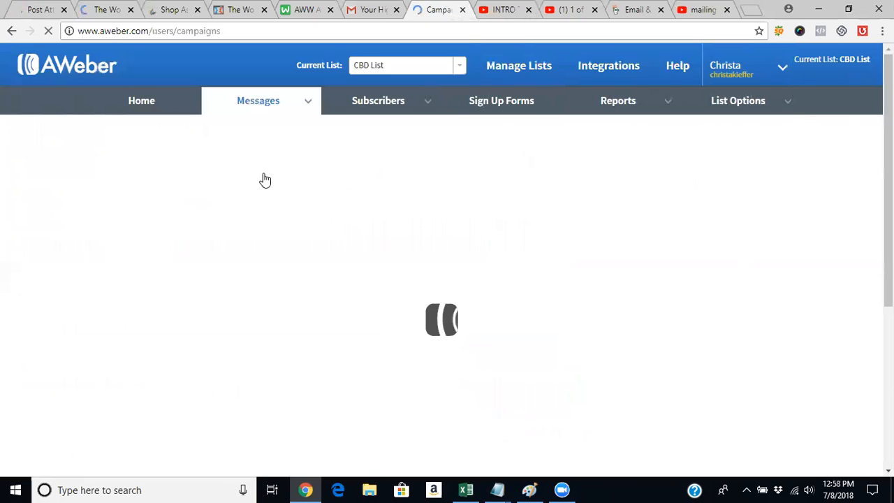
{"action": "left_click", "coordinate": [365, 9]}
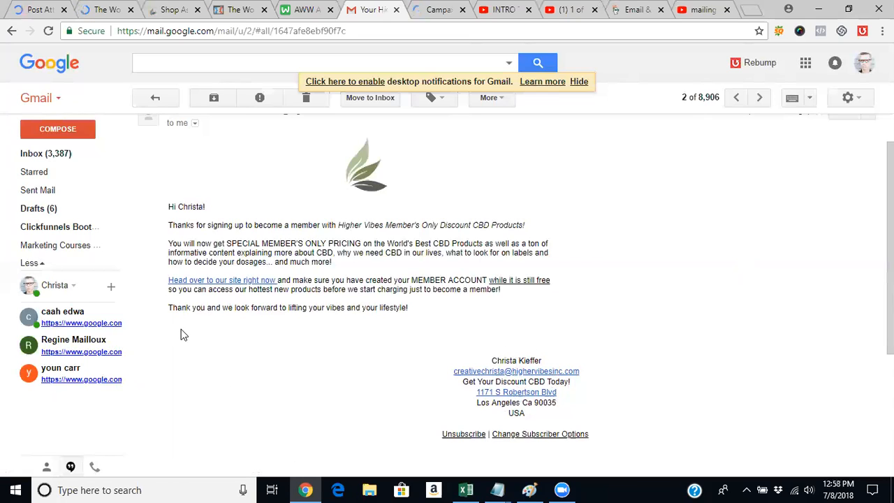
{"action": "left_click", "coordinate": [450, 5]}
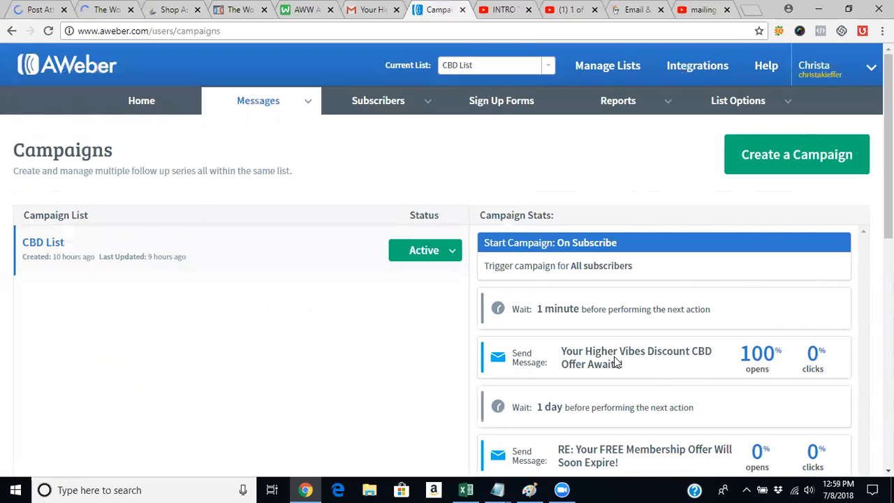
- Open the CBD List campaign and show the settings of its "Your Higher Vibes Discount CBD Offer Awaits!" message
{"action": "scroll", "coordinate": [888, 146], "scroll_direction": "down", "scroll_amount": 1}
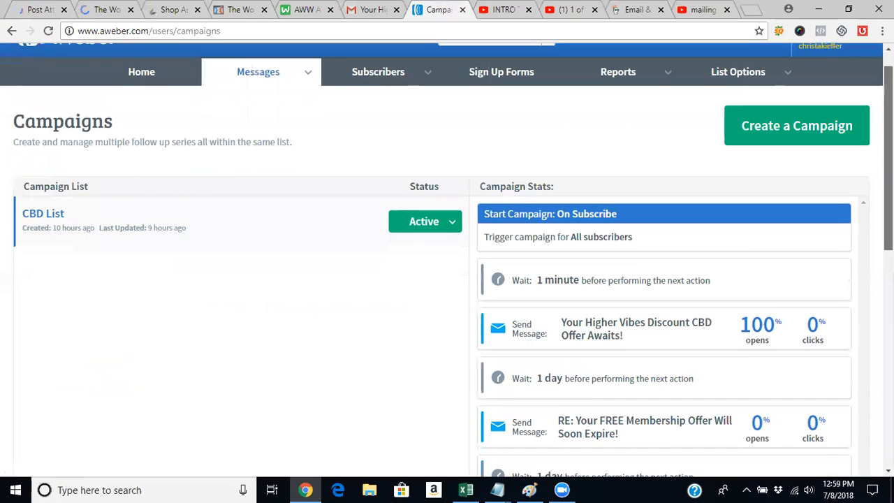
{"action": "scroll", "coordinate": [889, 147], "scroll_direction": "down", "scroll_amount": 1}
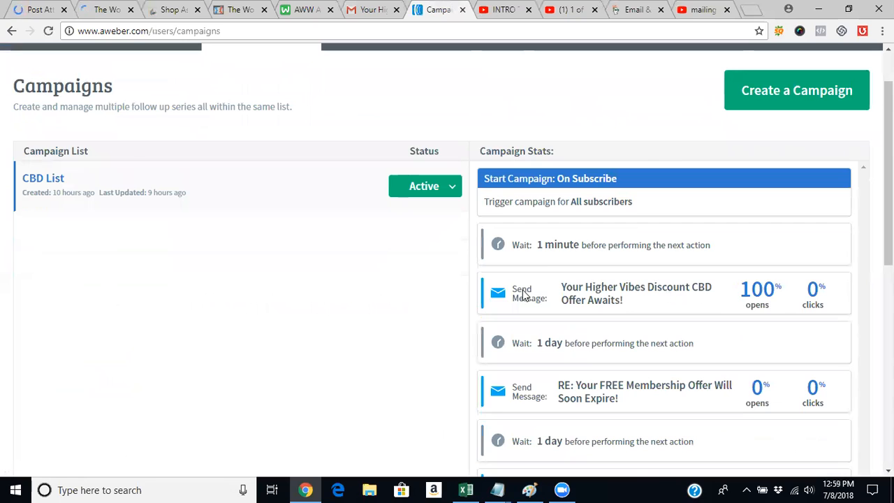
{"action": "left_click", "coordinate": [41, 180]}
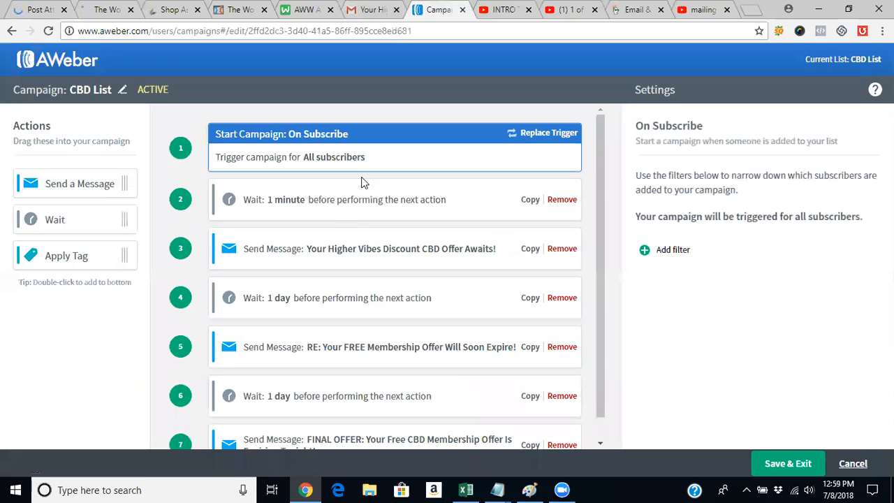
{"action": "left_click", "coordinate": [355, 250]}
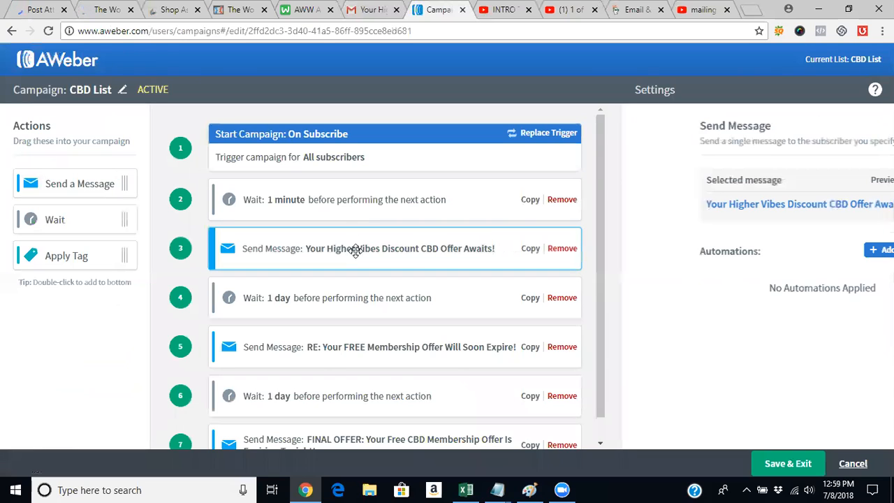
- Open the "Your Higher Vibes Discount CBD Offer Awaits!" message and add a closing signature with the sender's full name and "Chief Vibe Lifter"
{"action": "left_click", "coordinate": [745, 208]}
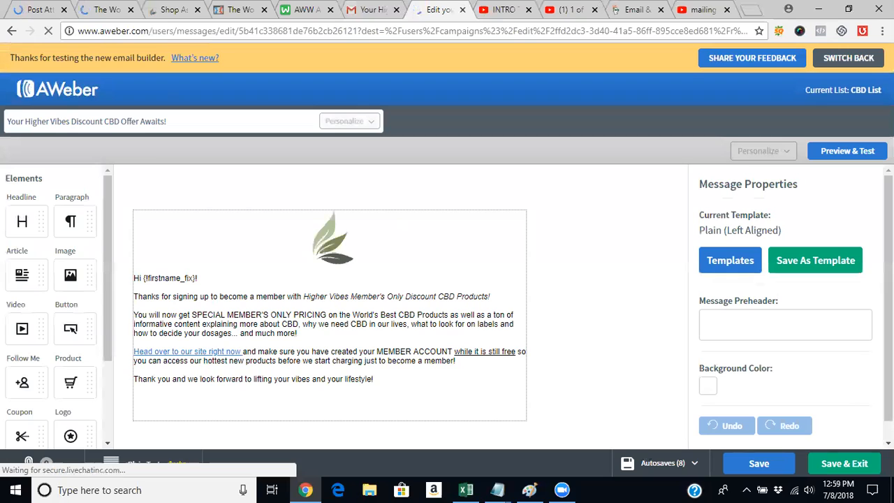
{"action": "left_click", "coordinate": [447, 389]}
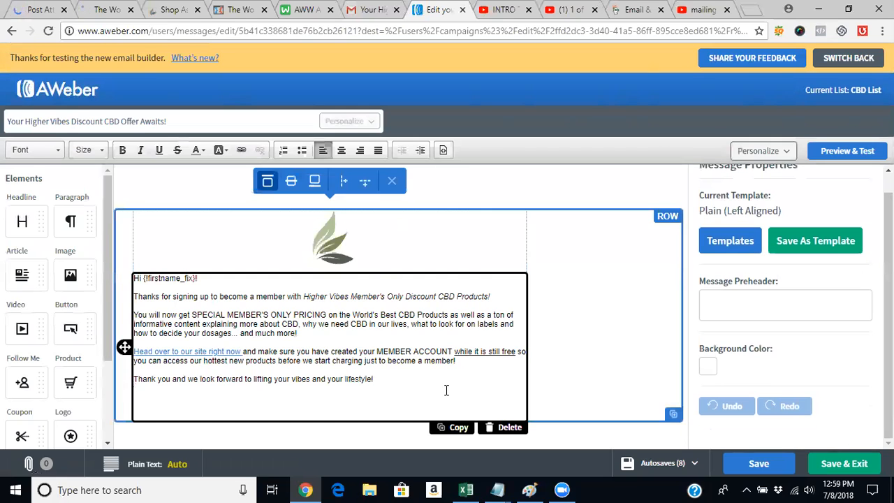
{"action": "key", "text": "Return"}
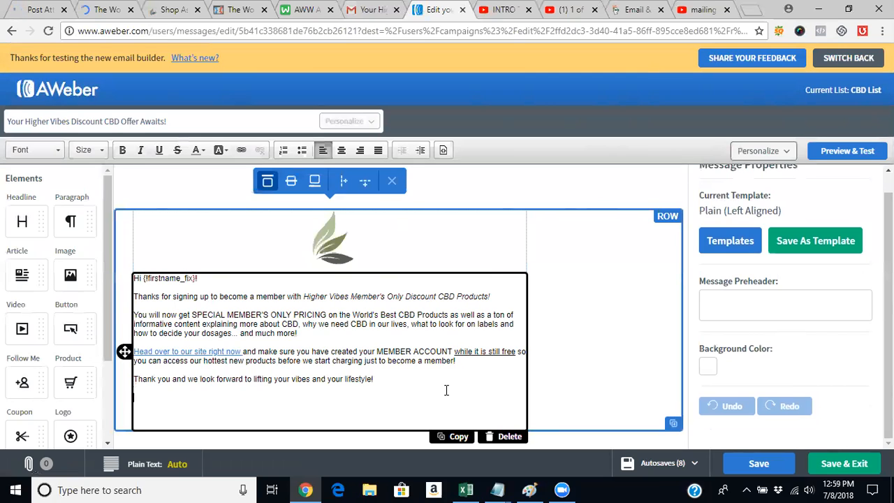
{"action": "type", "text": "Christa Kieffer"}
{"action": "key", "text": "Return"}
{"action": "type", "text": "Chief Vibe Lifter"}
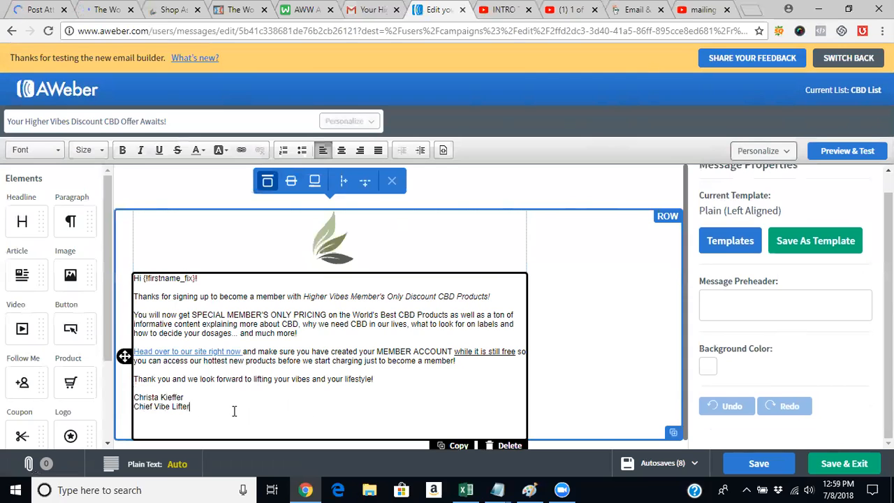
- Copy the two-line signature at the end of the message, and save and exit the message
{"action": "triple_click", "coordinate": [147, 404]}
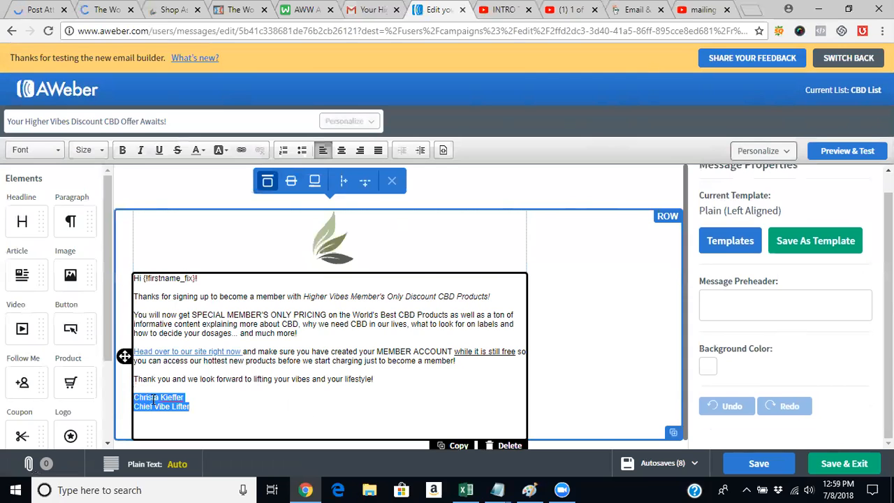
{"action": "right_click", "coordinate": [152, 400]}
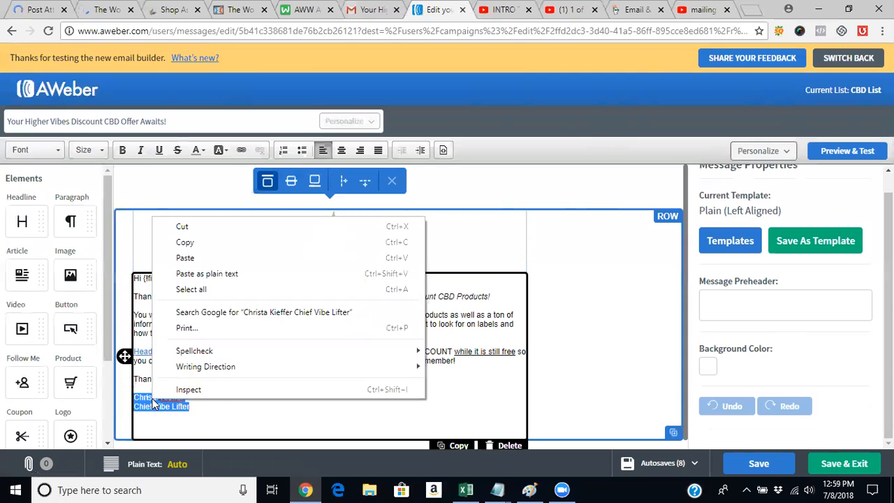
{"action": "left_click", "coordinate": [237, 242]}
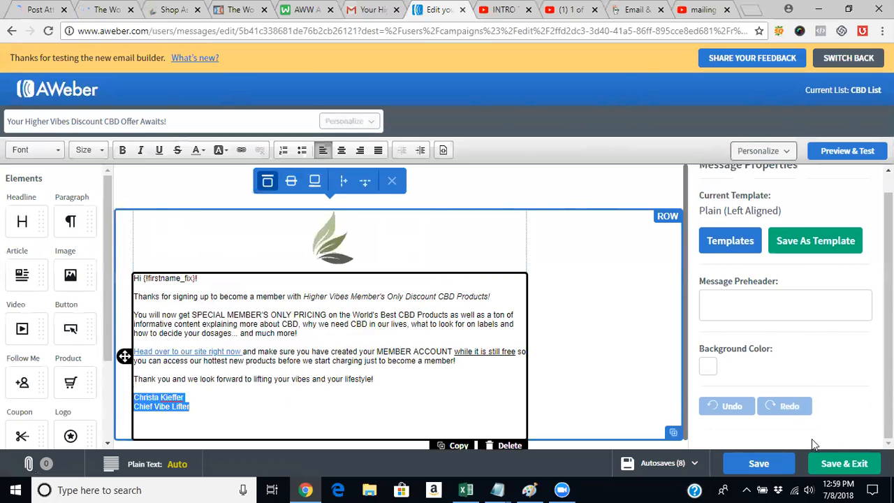
{"action": "left_click", "coordinate": [865, 465]}
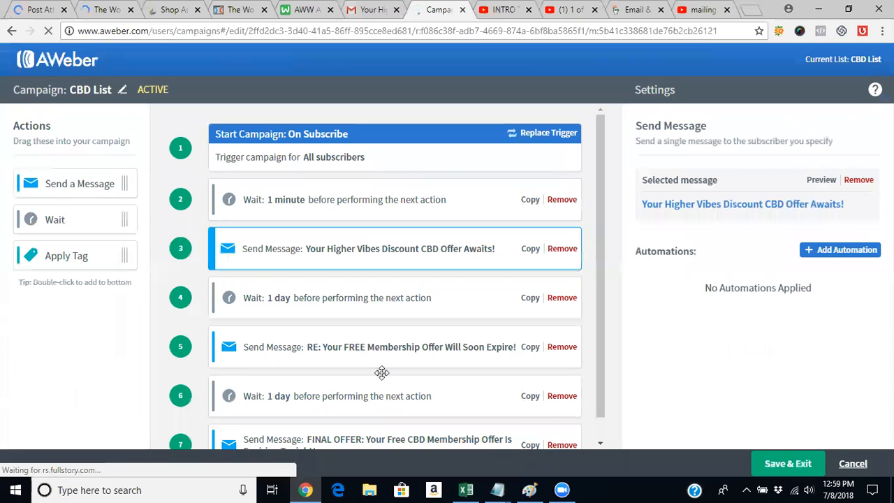
- Paste the copied signature at the end of the "RE: Your FREE Membership Offer Will Soon Expire!" message, and save and exit it
{"action": "left_click", "coordinate": [407, 341]}
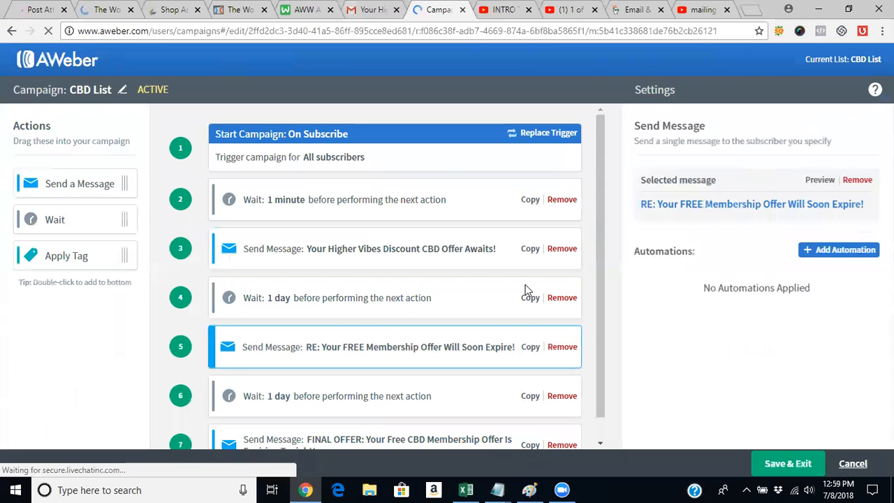
{"action": "left_click", "coordinate": [726, 205]}
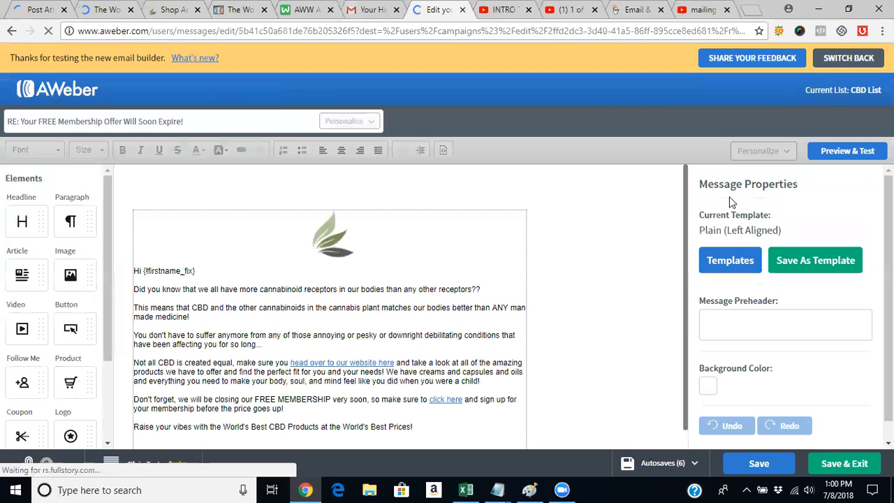
{"action": "left_click", "coordinate": [434, 434]}
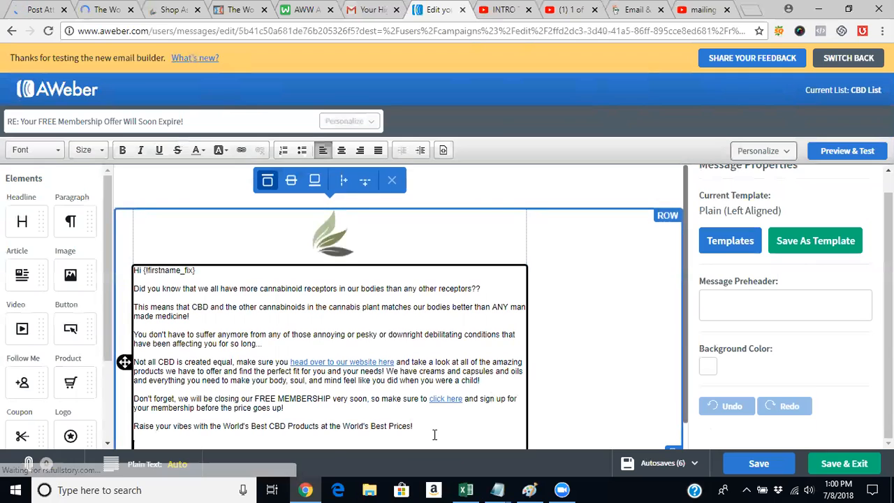
{"action": "right_click", "coordinate": [333, 446]}
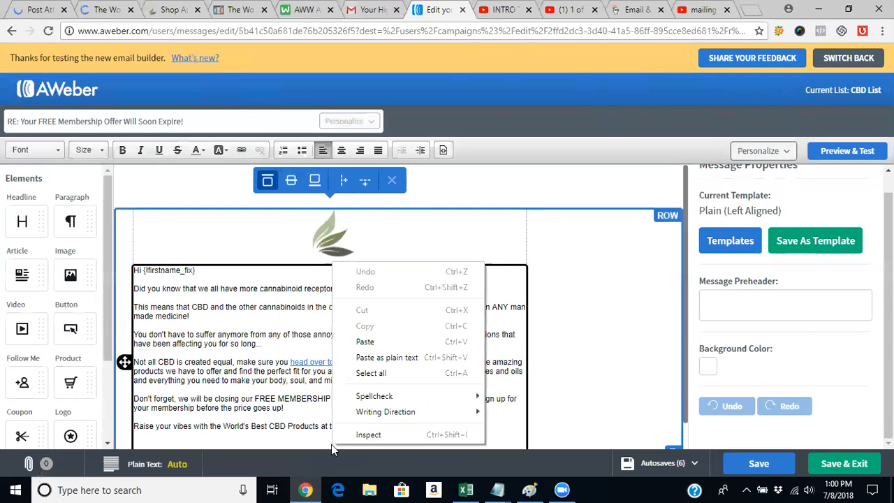
{"action": "left_click", "coordinate": [406, 343]}
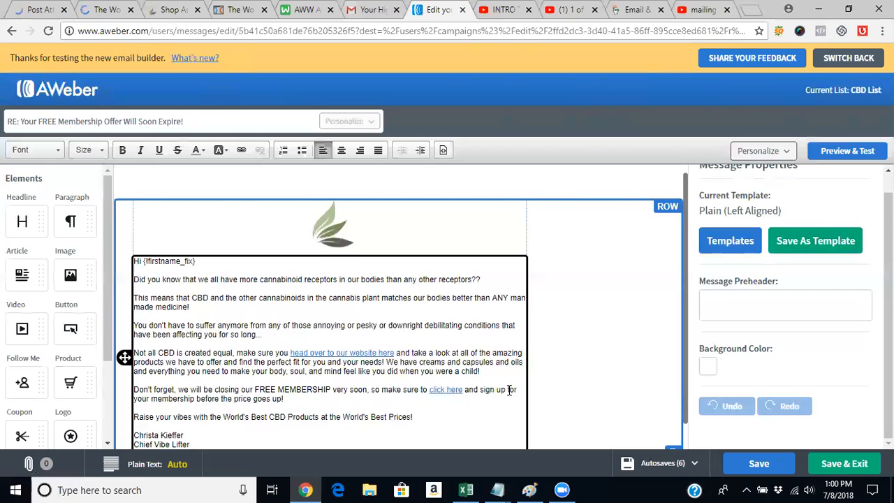
{"action": "scroll", "coordinate": [509, 390], "scroll_direction": "down", "scroll_amount": 1}
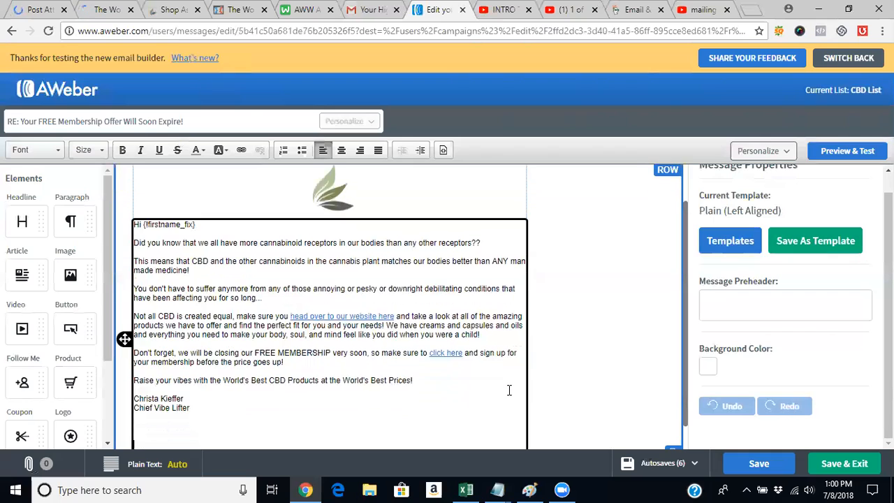
{"action": "left_click", "coordinate": [832, 467]}
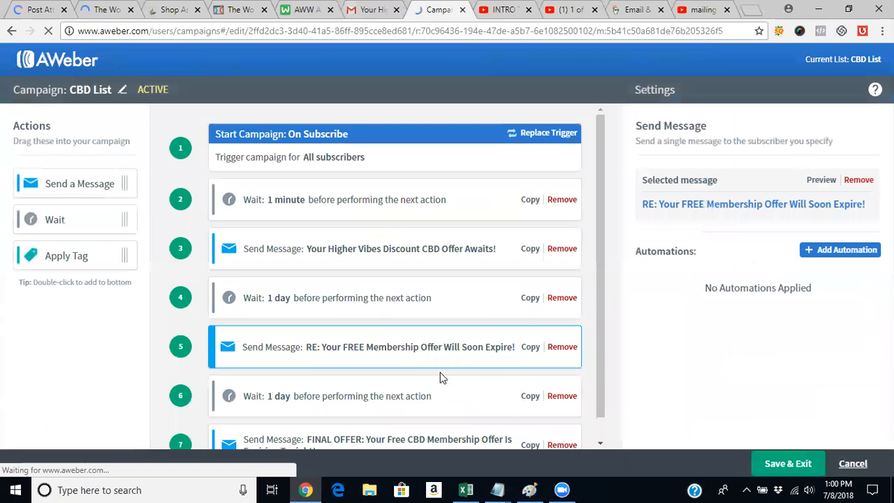
- Paste the signature below the closing line of the "FINAL OFFER: Your Free CBD Membership Offer Is Expiring Tonight!" message, and save and exit it
{"action": "scroll", "coordinate": [368, 409], "scroll_direction": "down", "scroll_amount": 2}
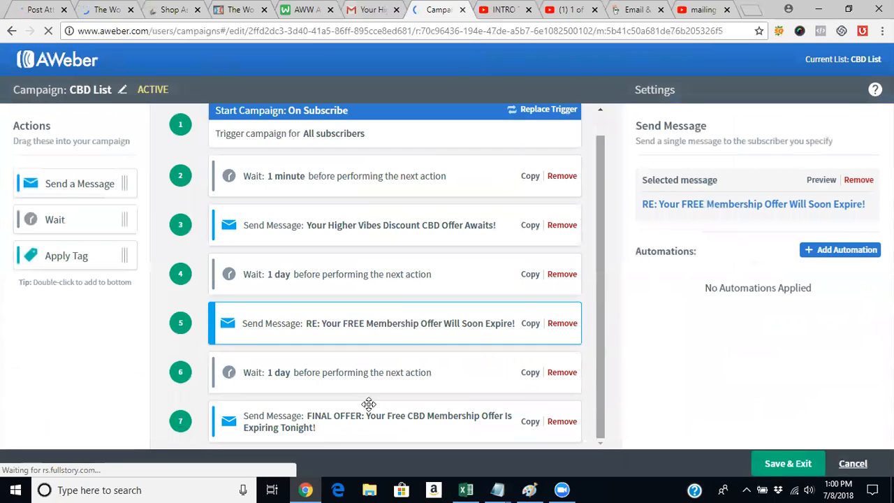
{"action": "left_click", "coordinate": [365, 430]}
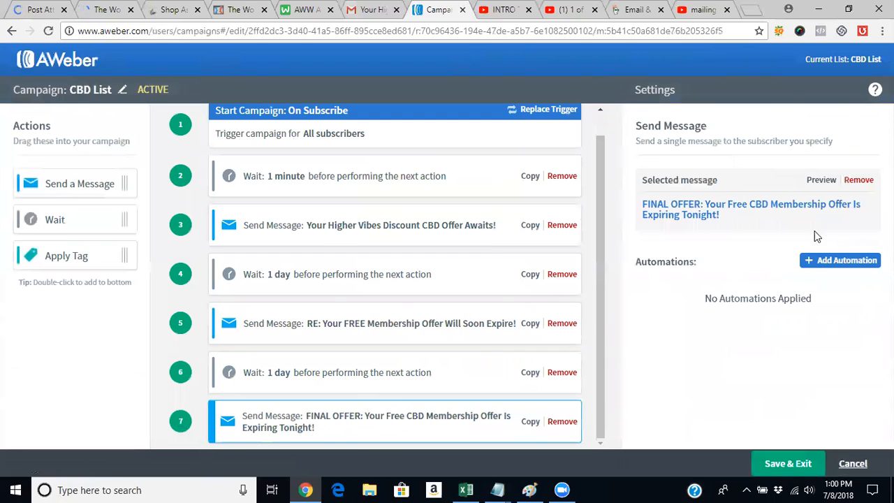
{"action": "left_click", "coordinate": [710, 215]}
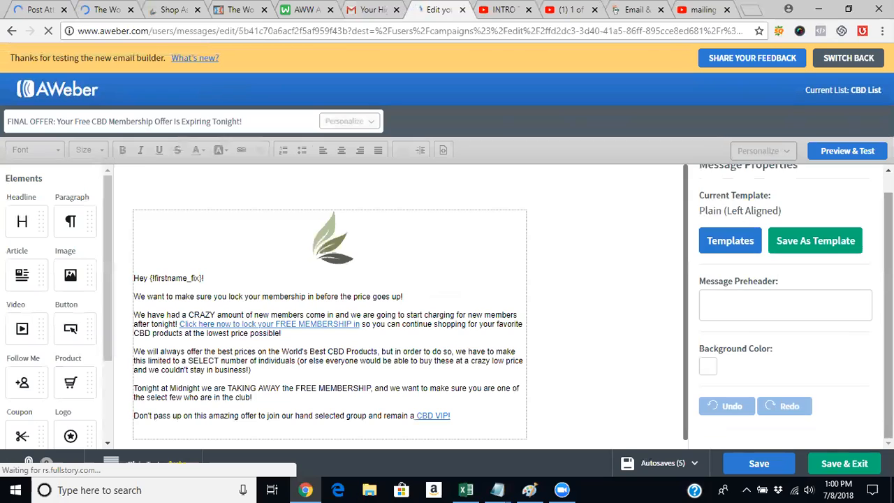
{"action": "left_click", "coordinate": [479, 424]}
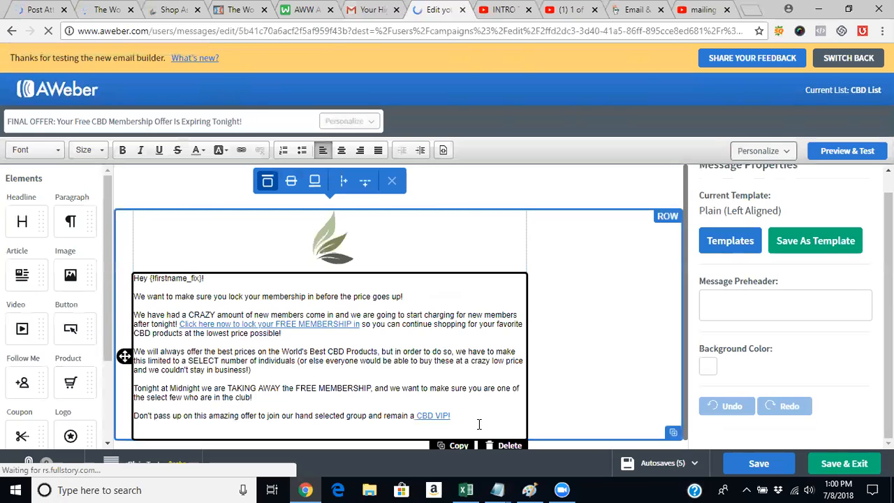
{"action": "key", "text": "Return"}
{"action": "key", "text": "Return"}
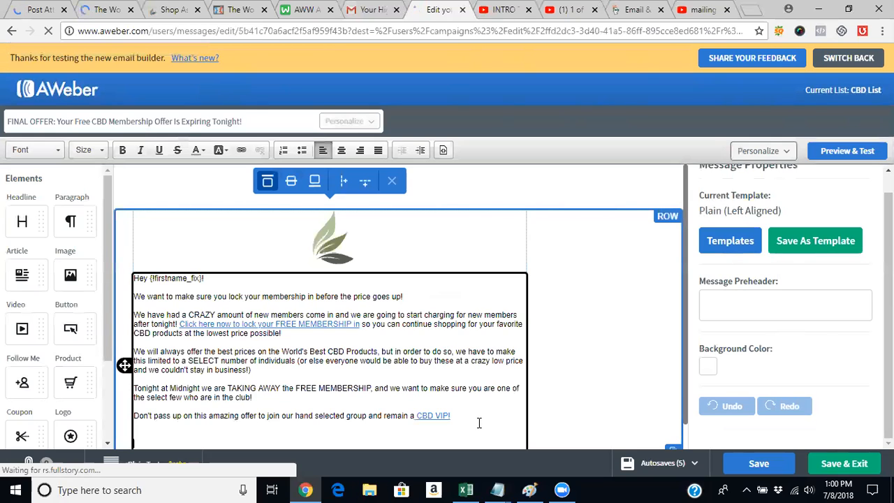
{"action": "right_click", "coordinate": [410, 441]}
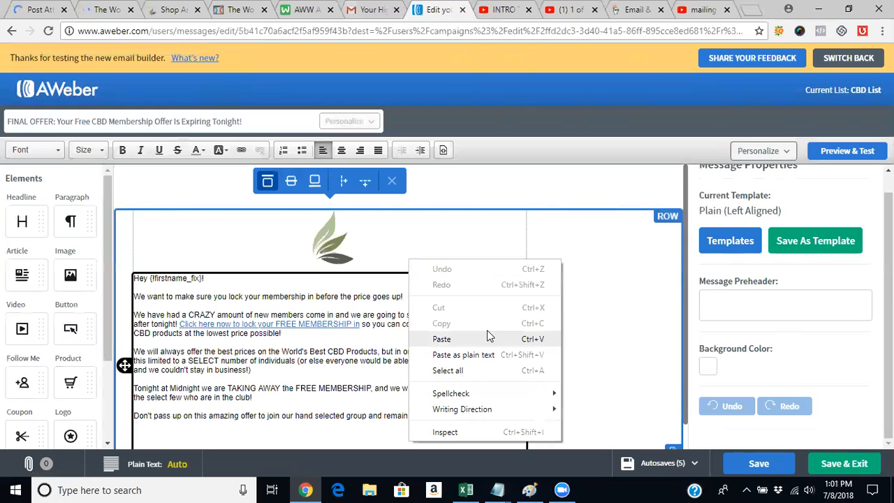
{"action": "left_click", "coordinate": [441, 339]}
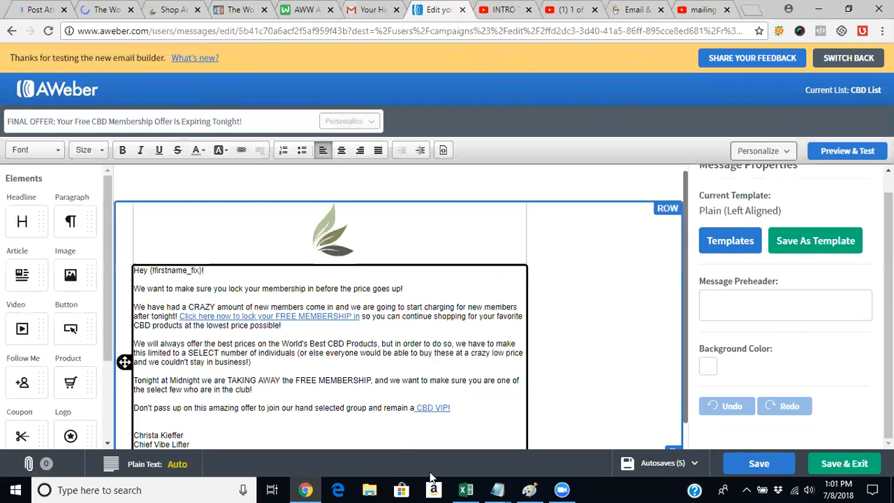
{"action": "scroll", "coordinate": [431, 475], "scroll_direction": "down", "scroll_amount": 1}
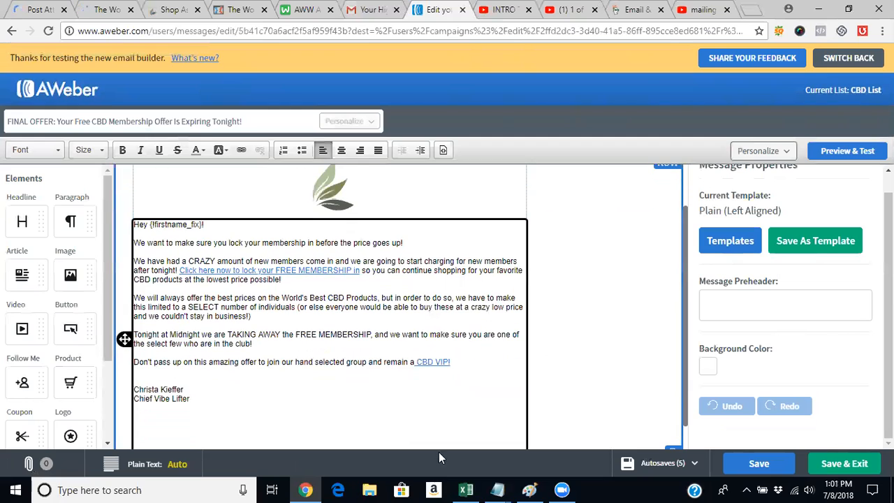
{"action": "left_click", "coordinate": [831, 466]}
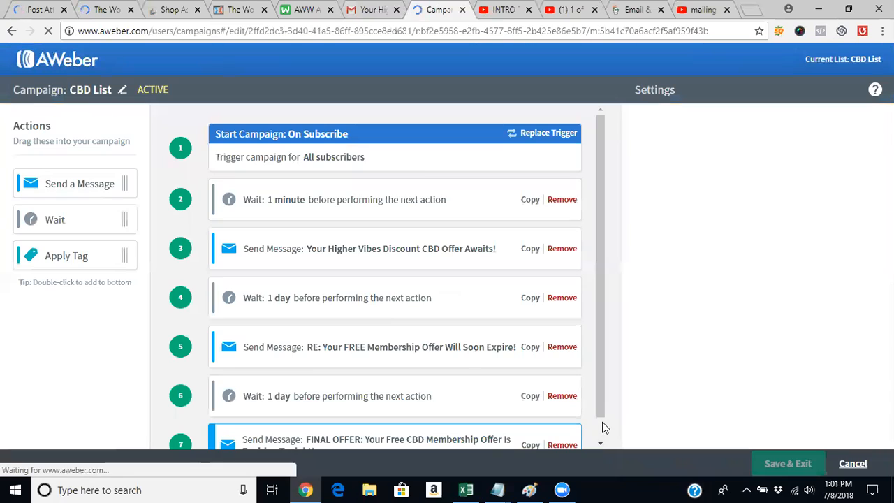
- Reopen the "Your Higher Vibes Discount CBD Offer Awaits!" message, add three blank lines below the signature, and save and exit it
{"action": "left_click", "coordinate": [376, 249]}
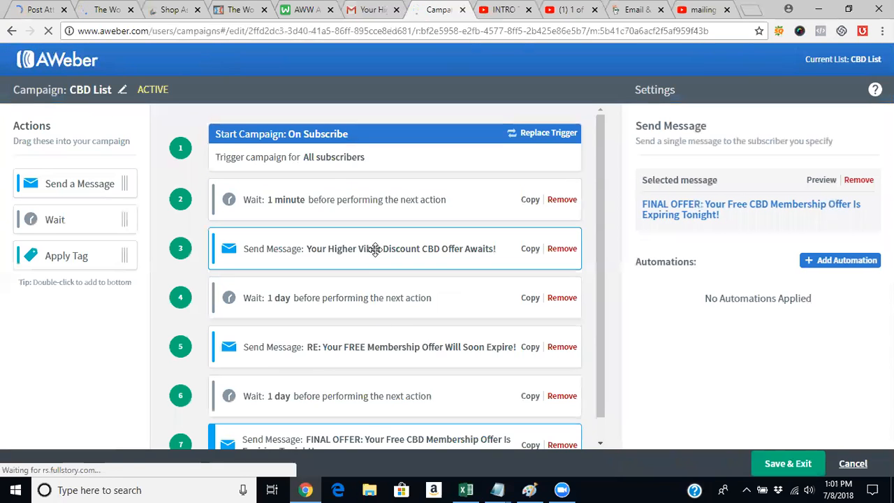
{"action": "left_click", "coordinate": [754, 213]}
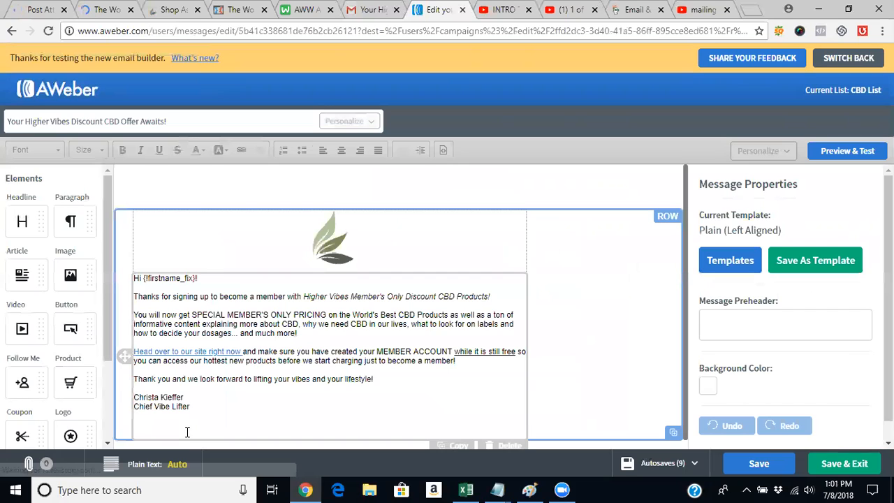
{"action": "left_click", "coordinate": [203, 419]}
{"action": "key", "text": "Return"}
{"action": "key", "text": "Return"}
{"action": "key", "text": "Return"}
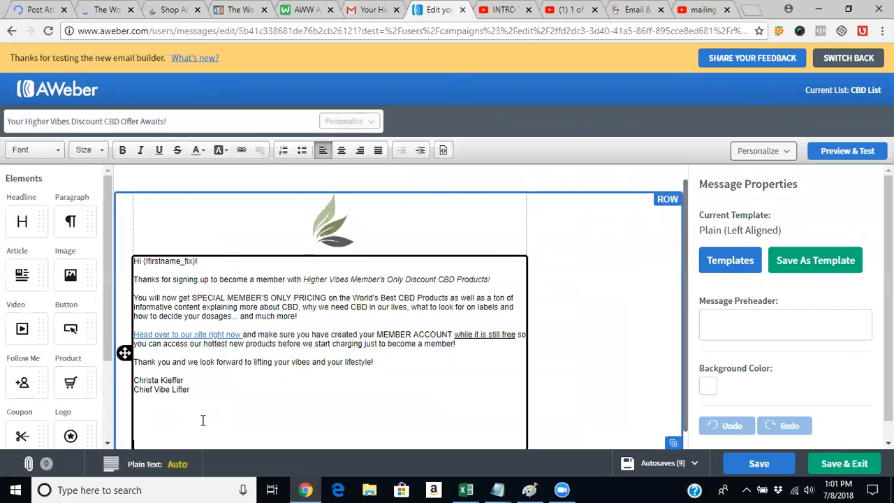
{"action": "left_click", "coordinate": [848, 460]}
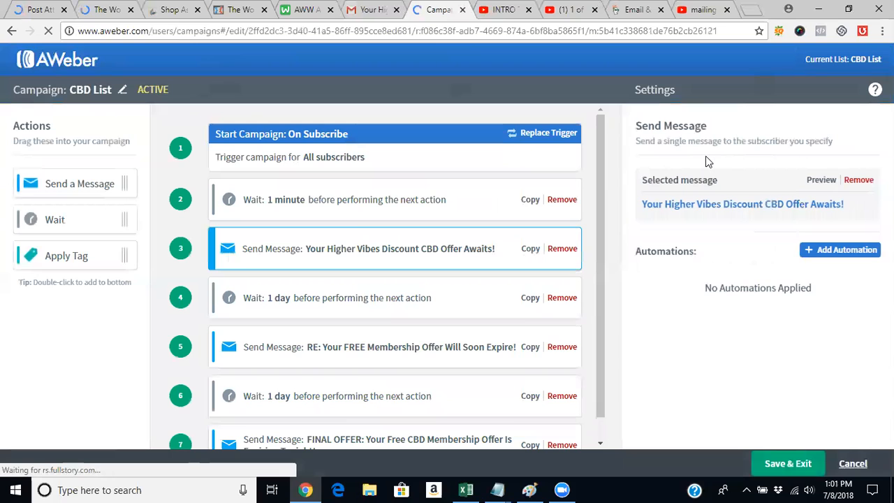
- Save and exit the CBD List campaign, and open the page for managing all lists
{"action": "left_click", "coordinate": [788, 468]}
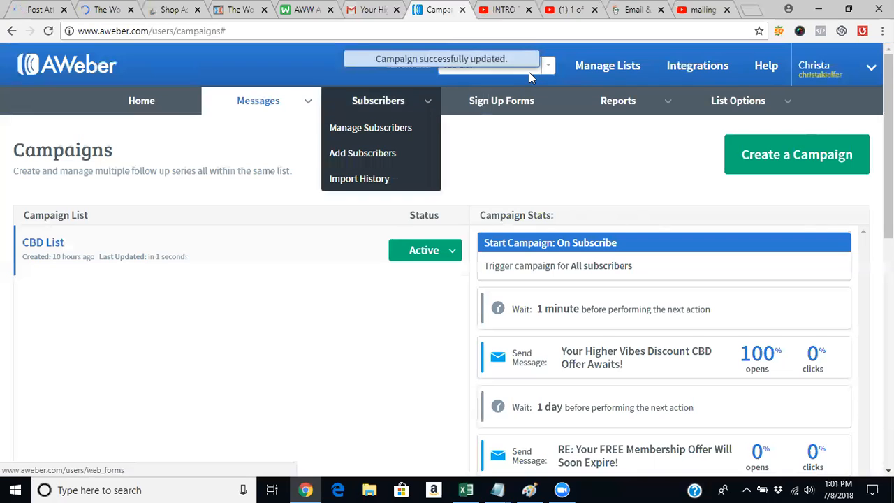
{"action": "left_click", "coordinate": [602, 78]}
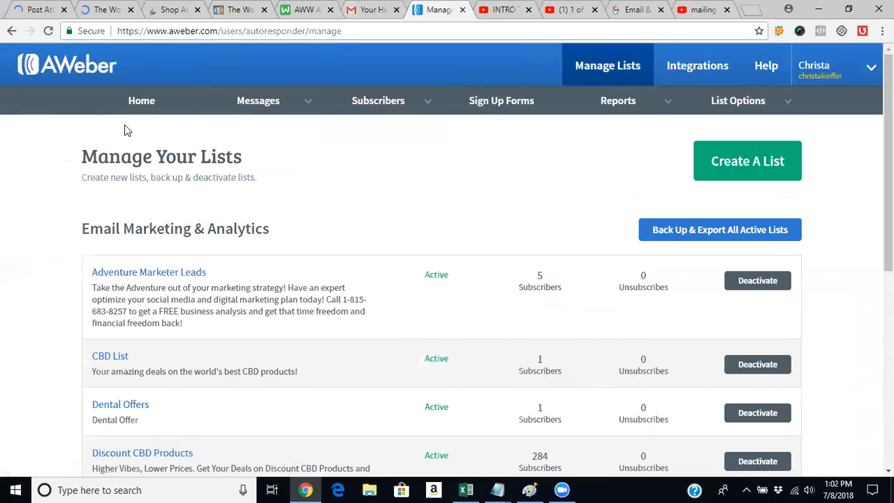
- Switch to the ClickFunnels page editor and close the "Shop As A Customer" page of the CTFO site
{"action": "left_click", "coordinate": [121, 7]}
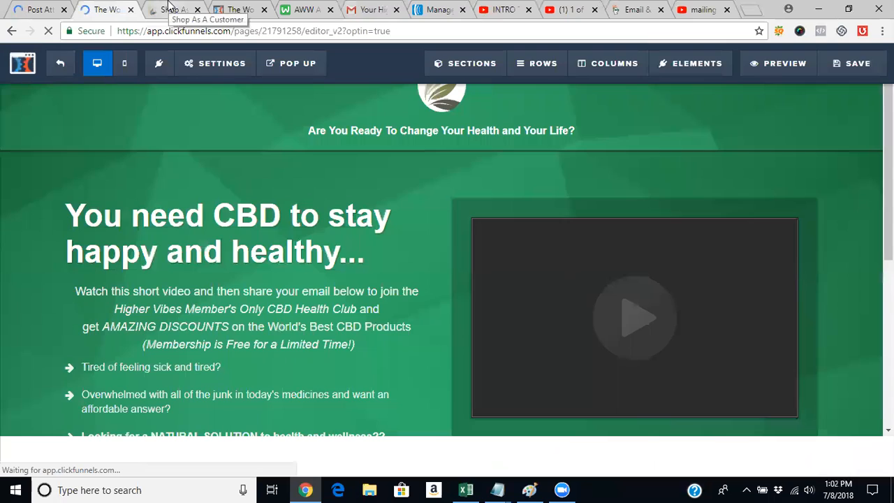
{"action": "left_click", "coordinate": [167, 7]}
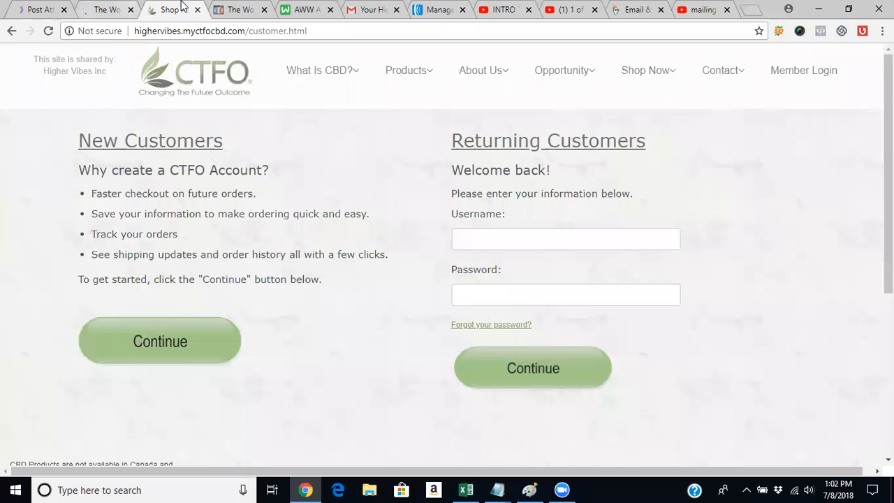
{"action": "left_click", "coordinate": [197, 9]}
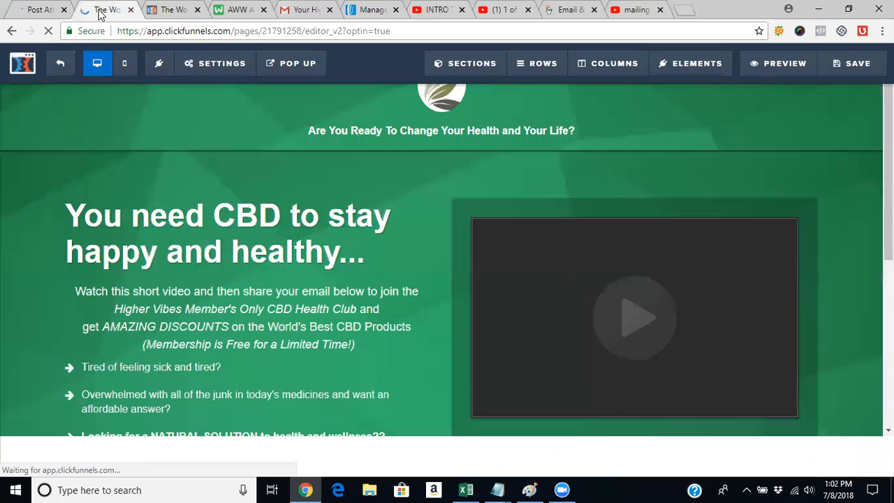
- Save the opt-in page, return to the Optin step overview of the CTFO Landing Page funnel, and open the live page
{"action": "left_click", "coordinate": [851, 65]}
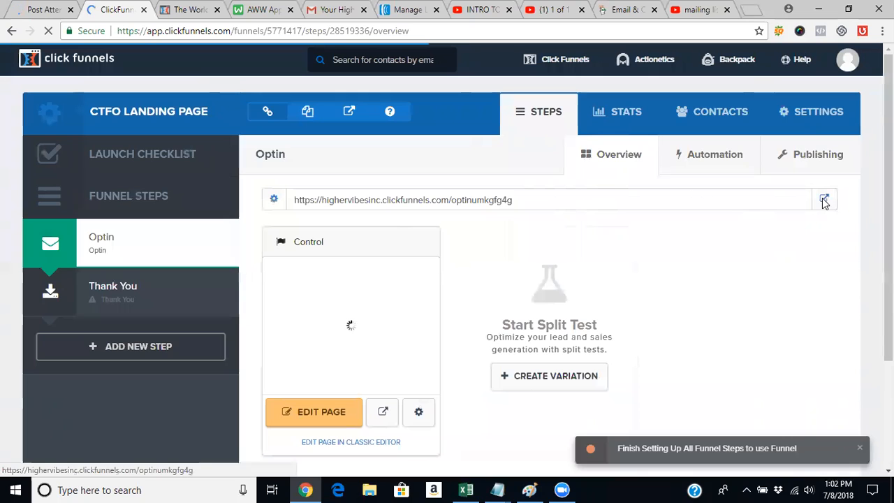
{"action": "left_click", "coordinate": [824, 202]}
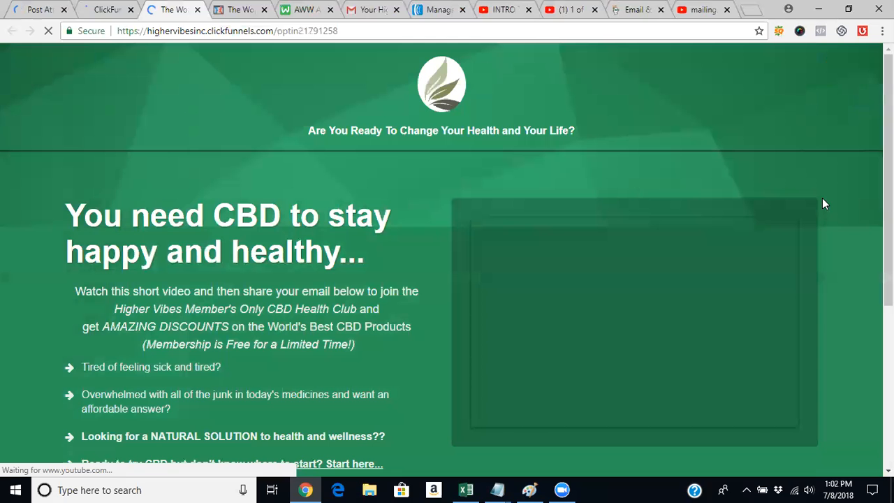
- Review the live opt-in page from the headline to the sign-up form, and play its embedded YouTube video
{"action": "scroll", "coordinate": [442, 260], "scroll_direction": "down", "scroll_amount": 3}
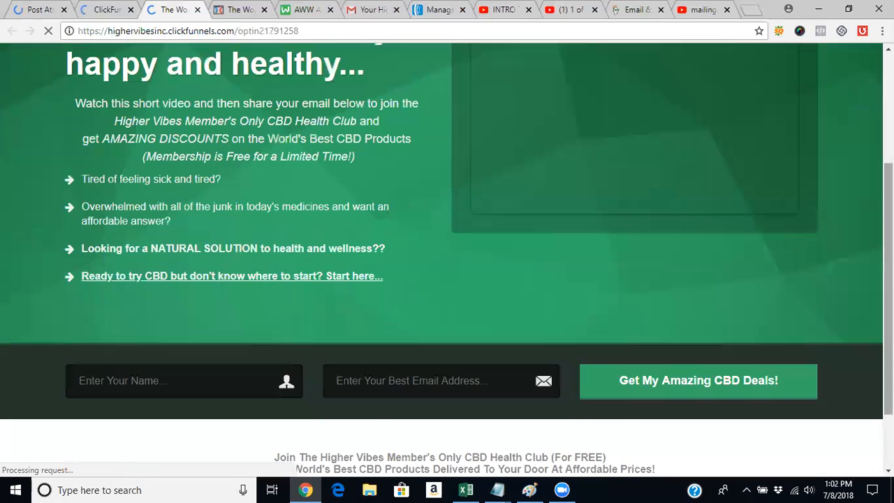
{"action": "left_click_drag", "start_coordinate": [888, 289], "coordinate": [888, 180]}
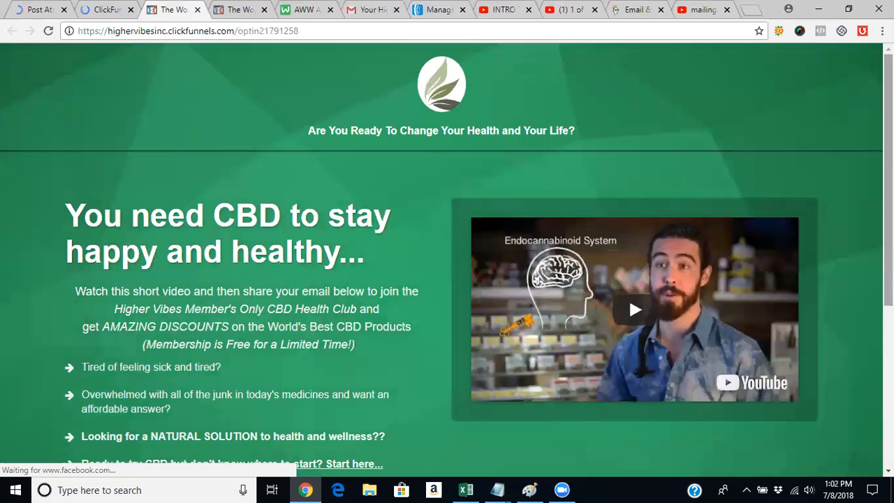
{"action": "scroll", "coordinate": [629, 297], "scroll_direction": "down", "scroll_amount": 1}
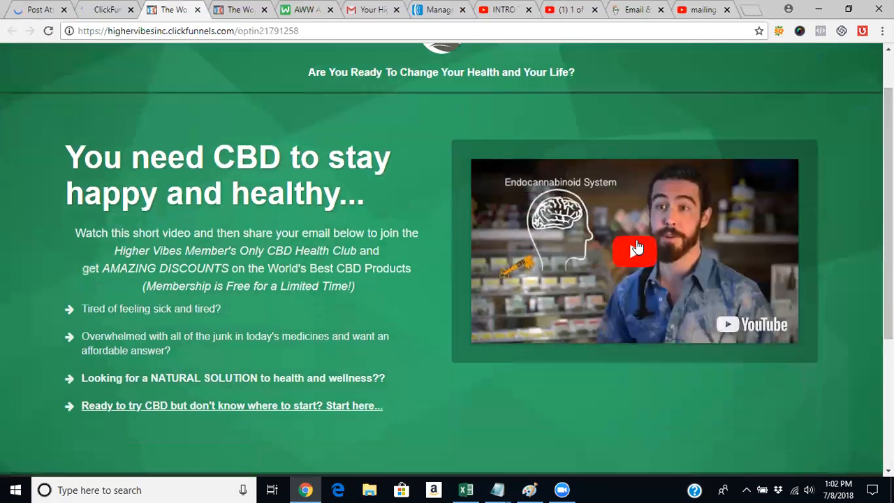
{"action": "left_click", "coordinate": [636, 246]}
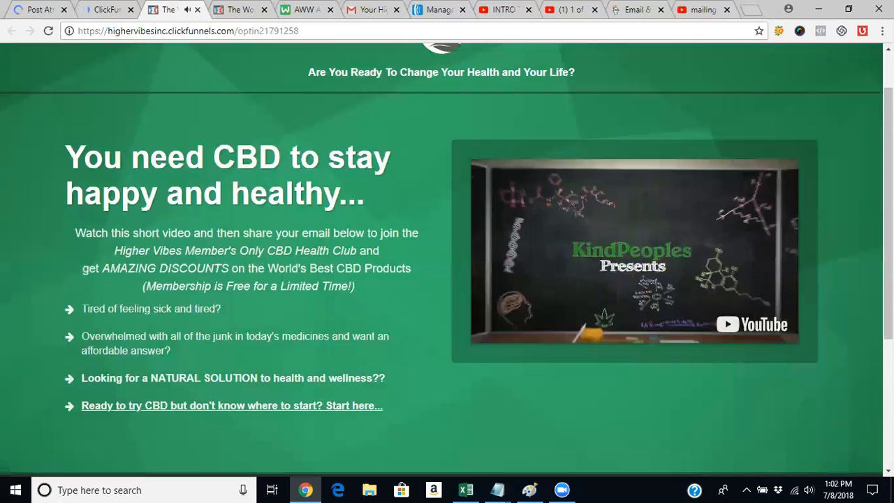
- Replace the e-mail address in the opt-in form with the business e-mail address, and submit the form to get the CBD deals
{"action": "scroll", "coordinate": [707, 334], "scroll_direction": "down", "scroll_amount": 3}
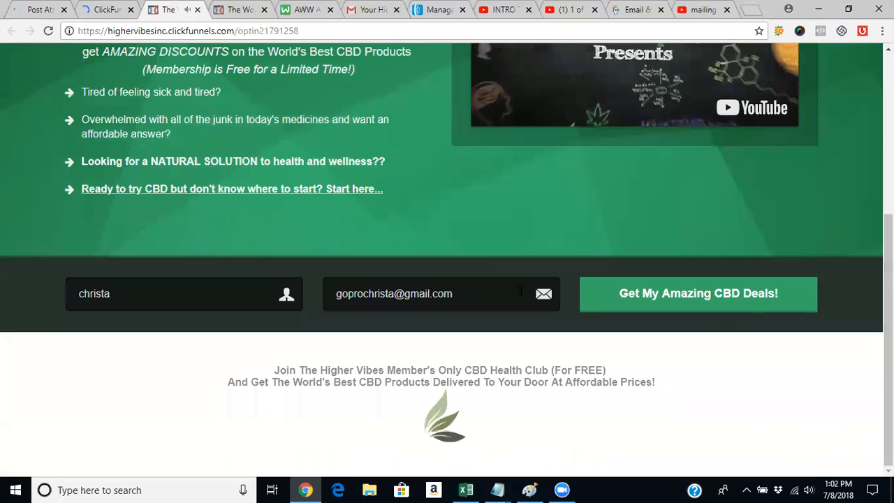
{"action": "left_click", "coordinate": [521, 290]}
{"action": "key", "text": "BackSpace"}
{"action": "key", "text": "BackSpace"}
{"action": "key", "text": "BackSpace"}
{"action": "key", "text": "BackSpace"}
{"action": "key", "text": "BackSpace"}
{"action": "key", "text": "BackSpace"}
{"action": "key", "text": "BackSpace"}
{"action": "key", "text": "BackSpace"}
{"action": "key", "text": "BackSpace"}
{"action": "key", "text": "BackSpace"}
{"action": "key", "text": "BackSpace"}
{"action": "key", "text": "BackSpace"}
{"action": "key", "text": "BackSpace"}
{"action": "key", "text": "BackSpace"}
{"action": "key", "text": "BackSpace"}
{"action": "key", "text": "BackSpace"}
{"action": "key", "text": "BackSpace"}
{"action": "key", "text": "BackSpace"}
{"action": "key", "text": "BackSpace"}
{"action": "key", "text": "BackSpace"}
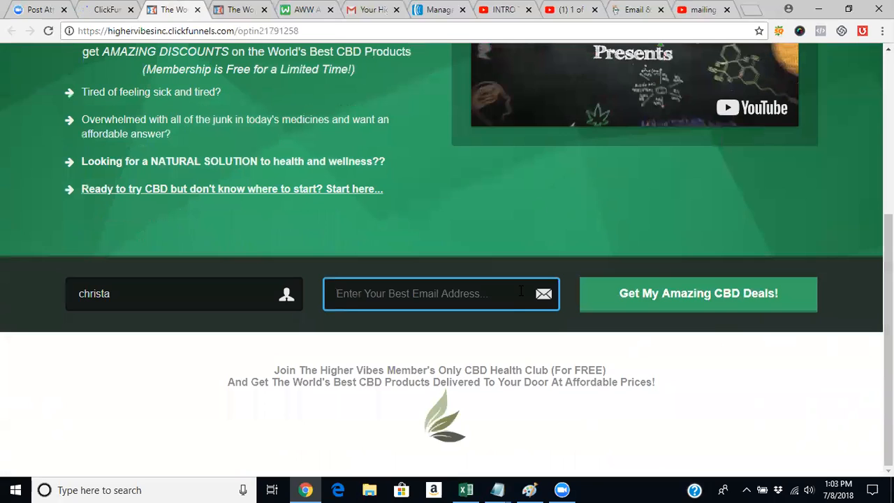
{"action": "type", "text": "highervi"}
{"action": "left_click", "coordinate": [489, 320]}
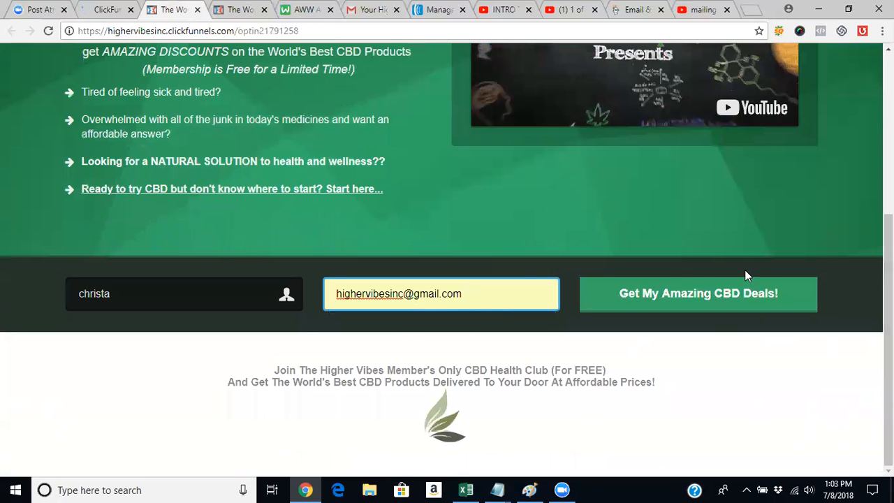
{"action": "left_click", "coordinate": [745, 296]}
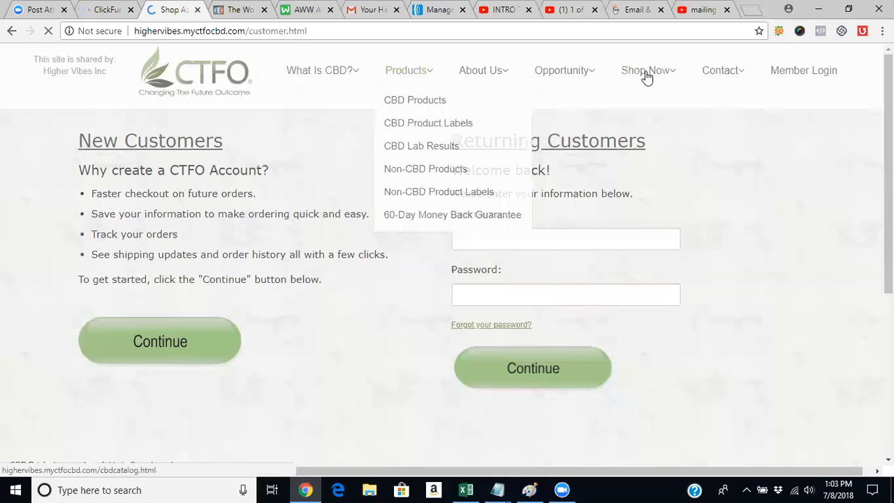
- Open the CBD Products catalog of the CTFO site and look through the product descriptions and prices
{"action": "left_click", "coordinate": [409, 103]}
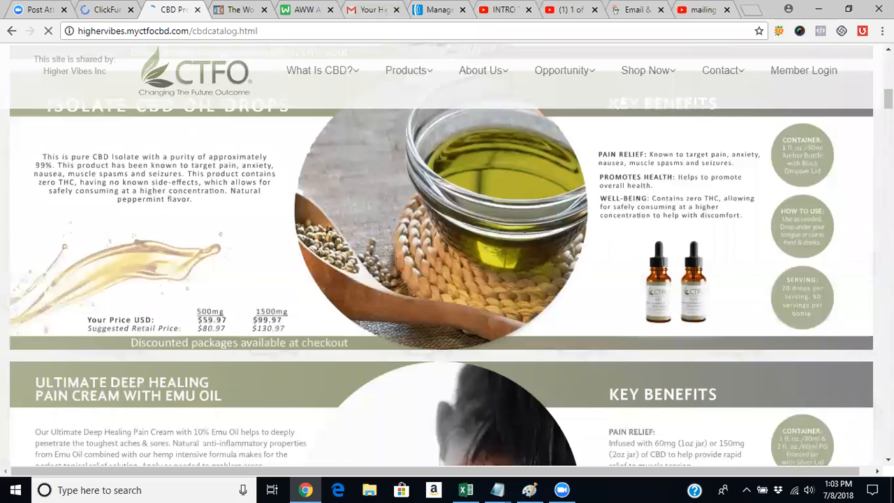
{"action": "scroll", "coordinate": [447, 280], "scroll_direction": "down", "scroll_amount": 5}
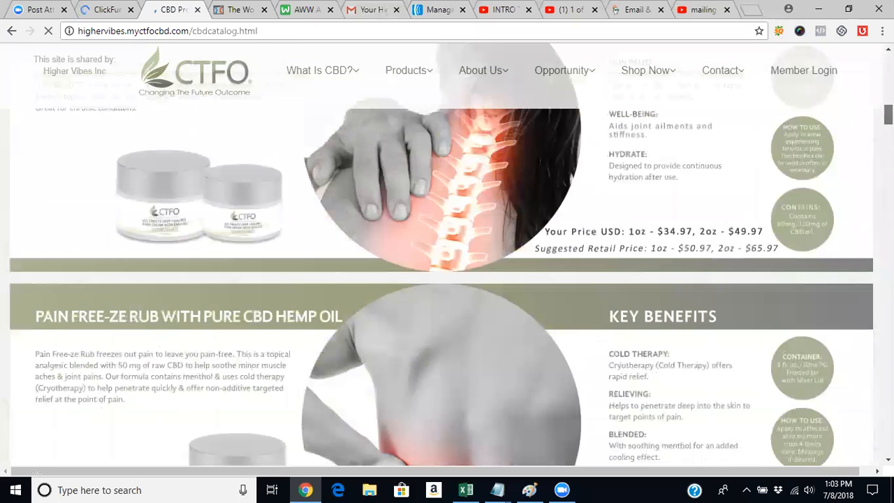
{"action": "scroll", "coordinate": [542, 161], "scroll_direction": "up", "scroll_amount": 15}
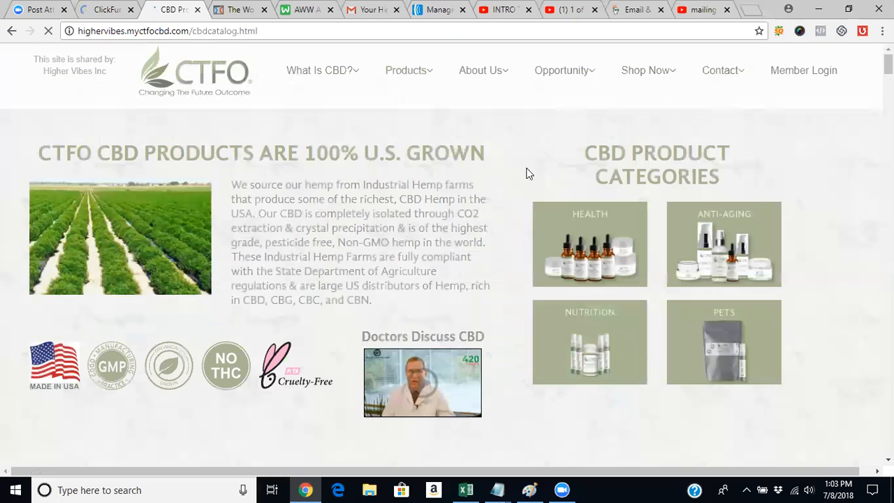